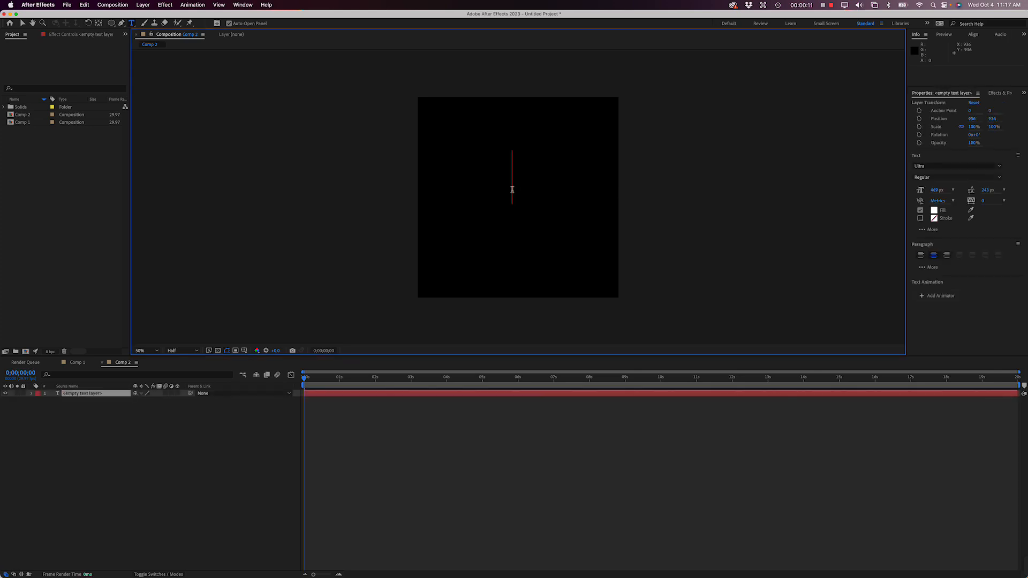
# - Enter the text "BOO!", reduce its font size to about 393 px, and place it near the centre of the composition
pyautogui.write('BOO!')
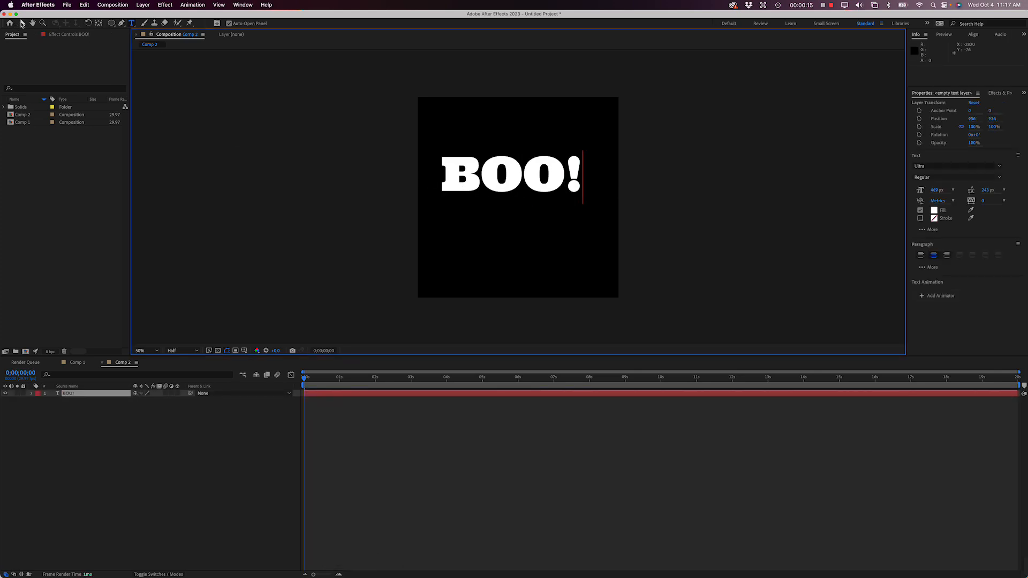
pyautogui.click(21, 23)
pyautogui.moveTo(535, 193); pyautogui.dragTo(544, 217)
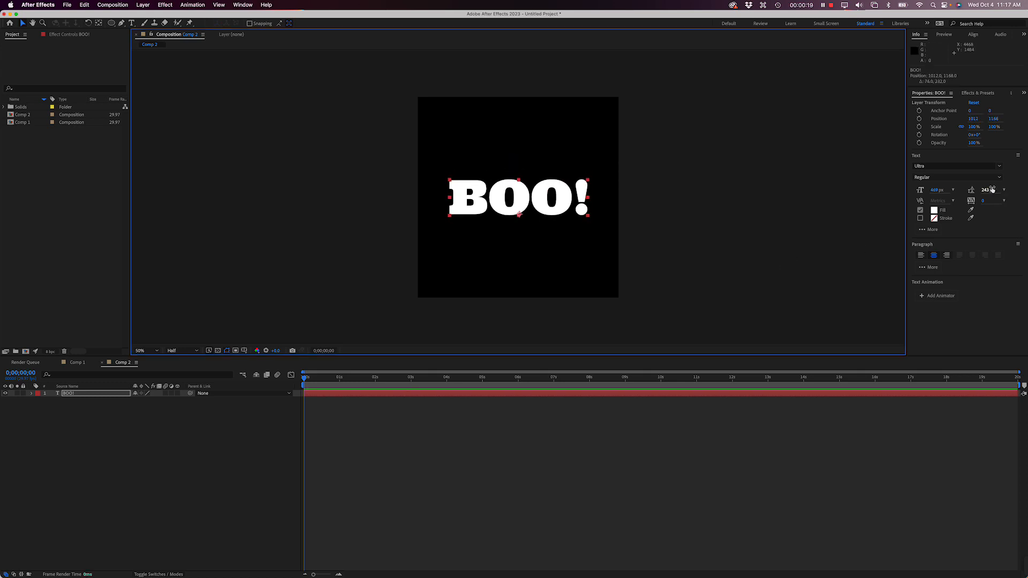
pyautogui.moveTo(931, 190); pyautogui.dragTo(896, 204)
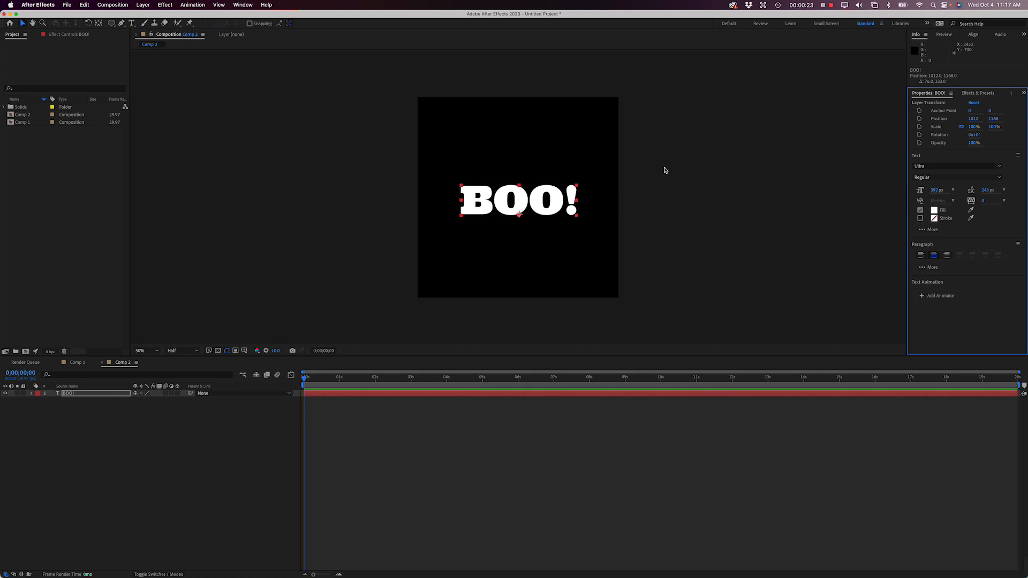
pyautogui.moveTo(555, 211); pyautogui.dragTo(549, 216)
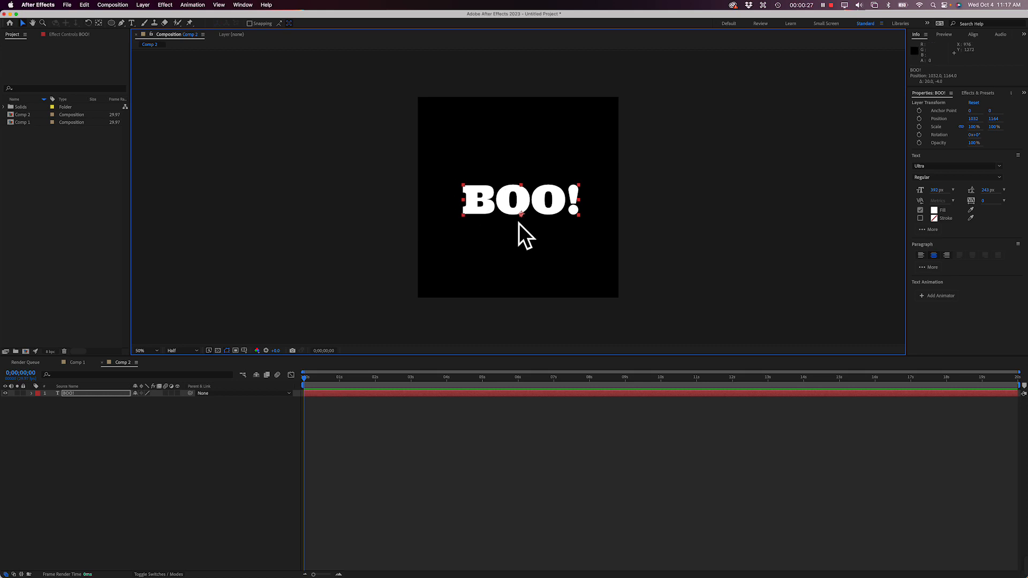
pyautogui.click(95, 430)
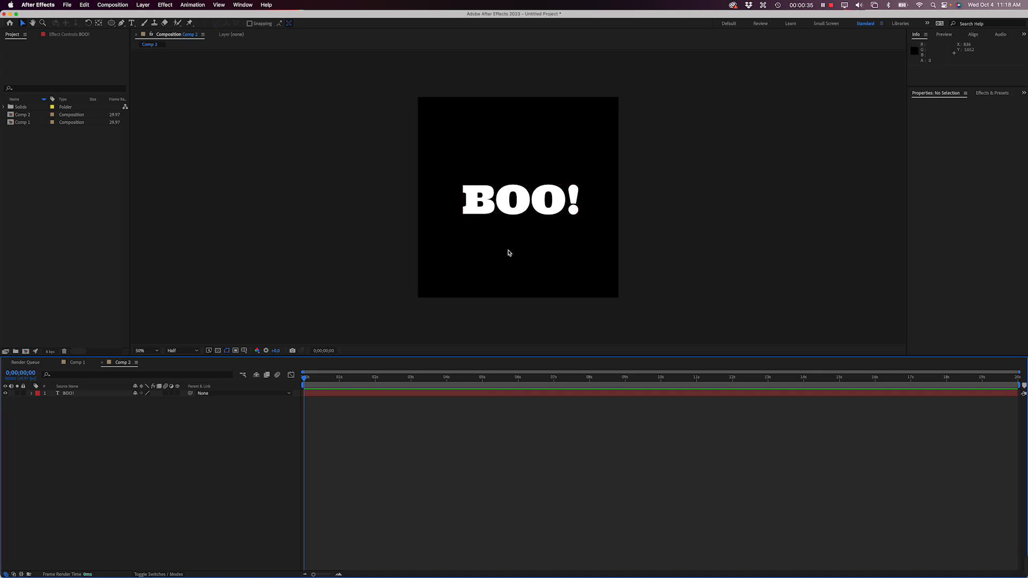
pyautogui.press('super+Tab')
pyautogui.press('super+Tab')
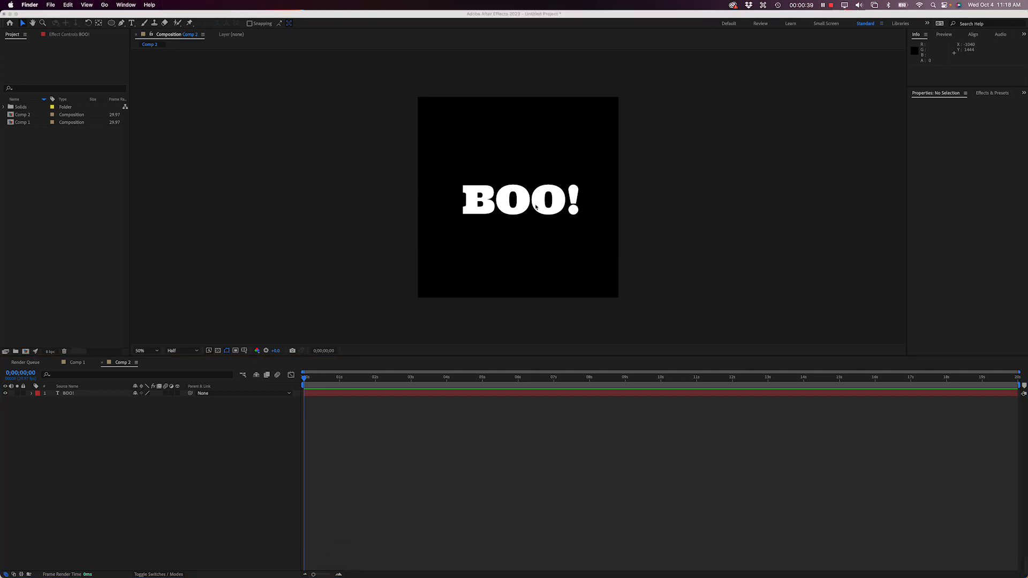
pyautogui.click(592, 239)
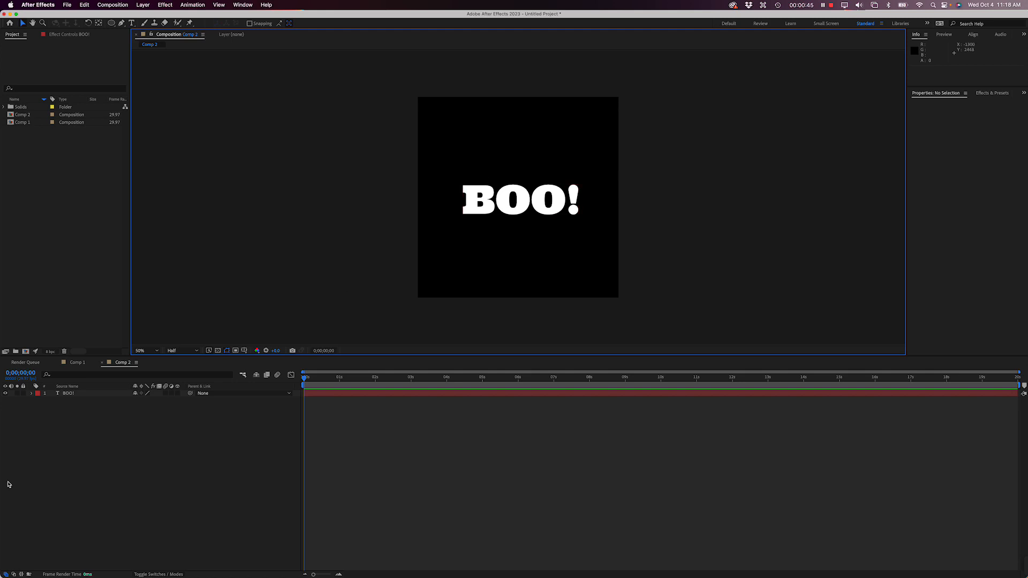
pyautogui.click(62, 440)
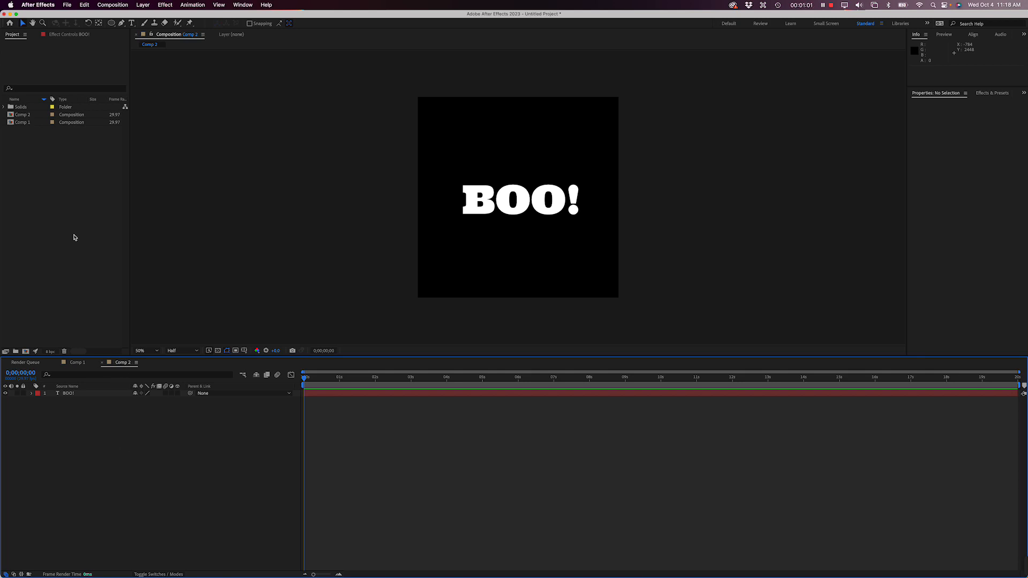
pyautogui.click(66, 394)
pyautogui.click(81, 411)
pyautogui.rightClick(101, 419)
pyautogui.moveTo(136, 426)
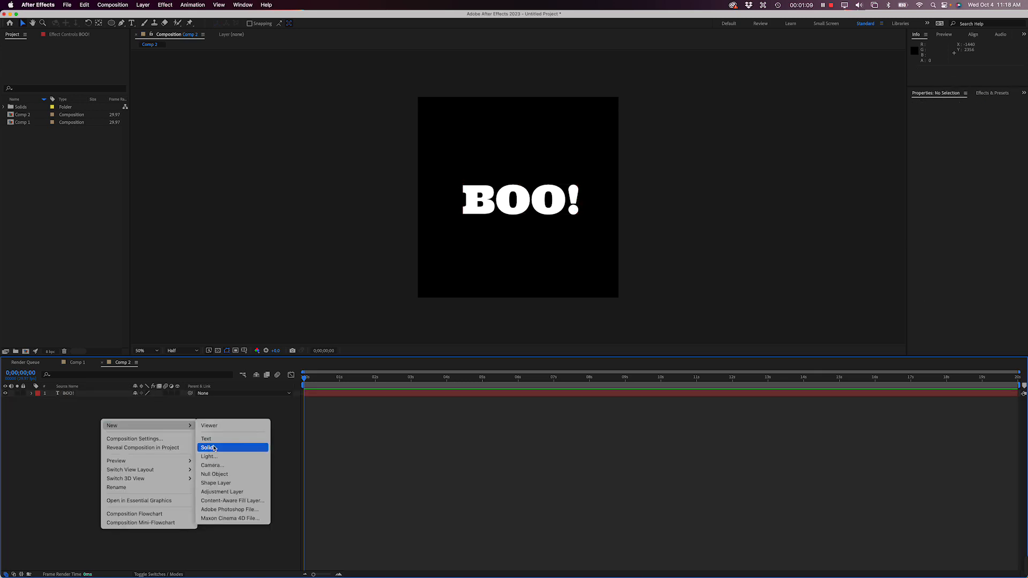
pyautogui.click(71, 427)
# - Add a white solid layer of 2000 x 2000 px to Comp 2
pyautogui.rightClick(87, 418)
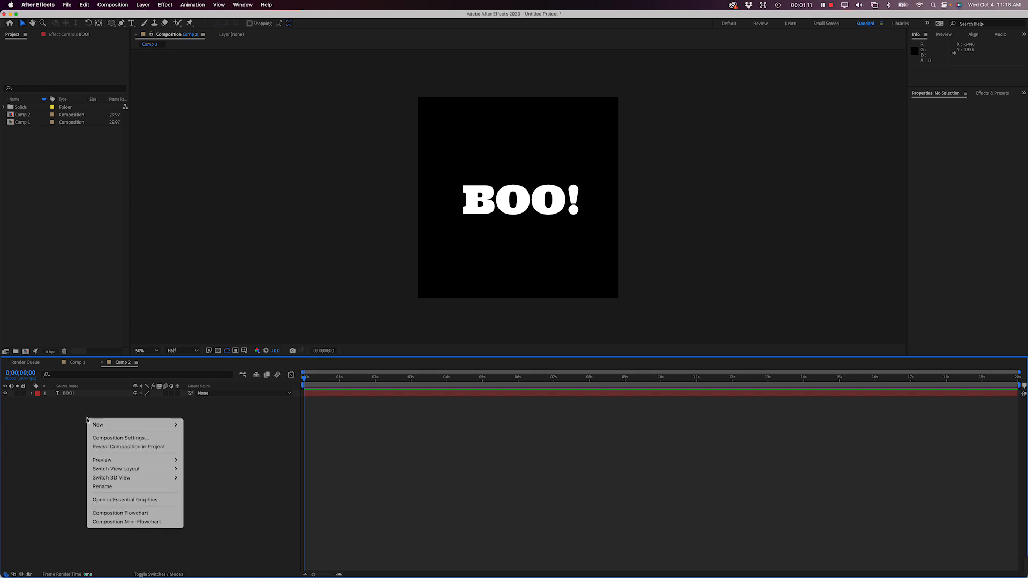
pyautogui.moveTo(123, 426)
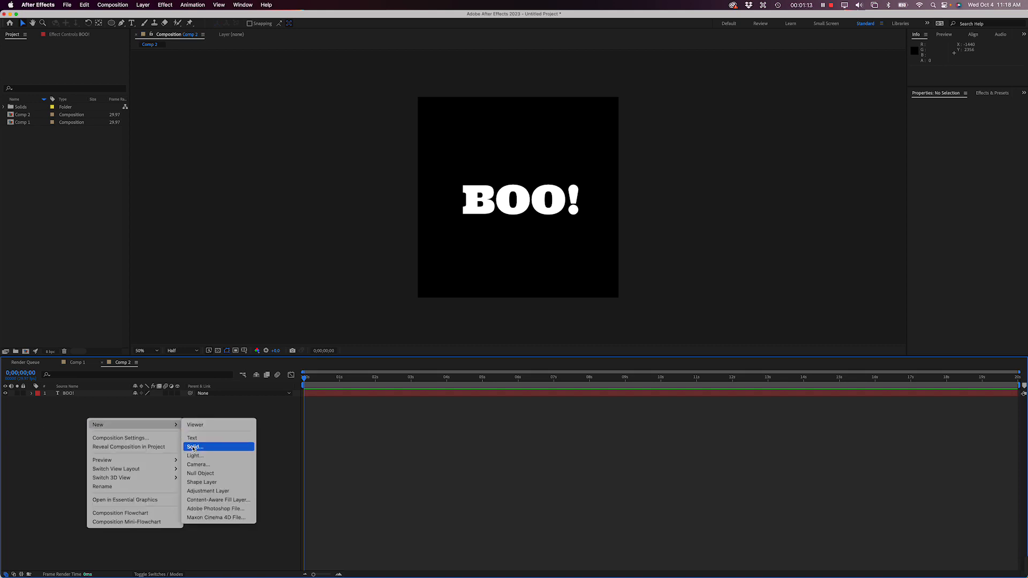
pyautogui.click(193, 448)
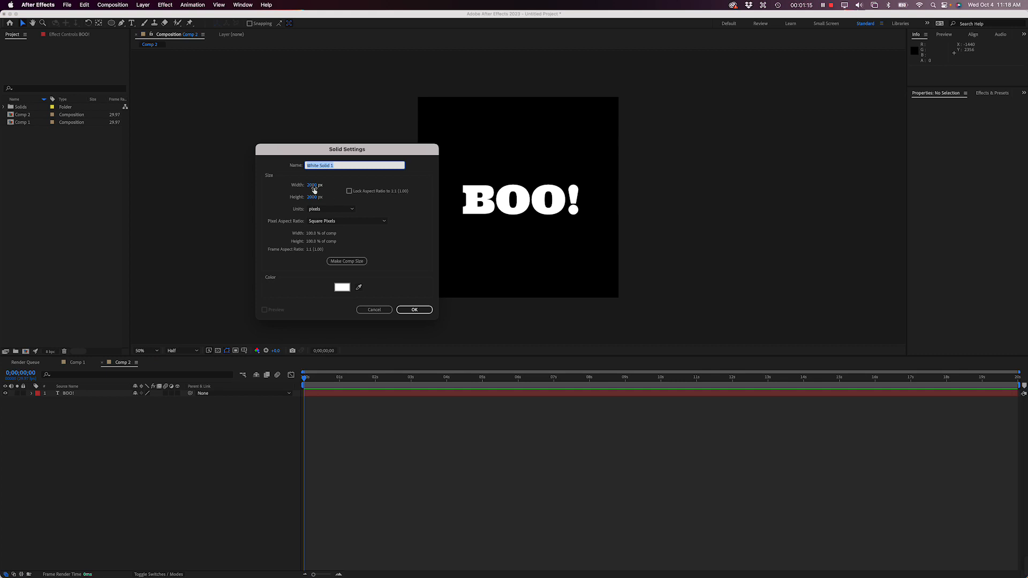
pyautogui.click(415, 310)
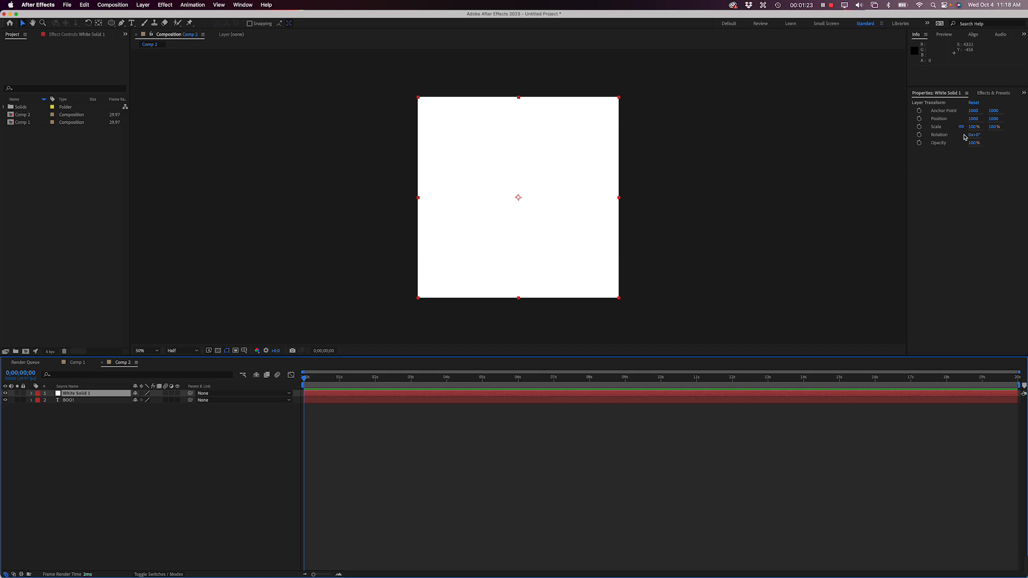
# - Find the Fractal Noise effect by searching for "Frac", apply it to the white solid, and widen the area showing its settings
pyautogui.click(996, 94)
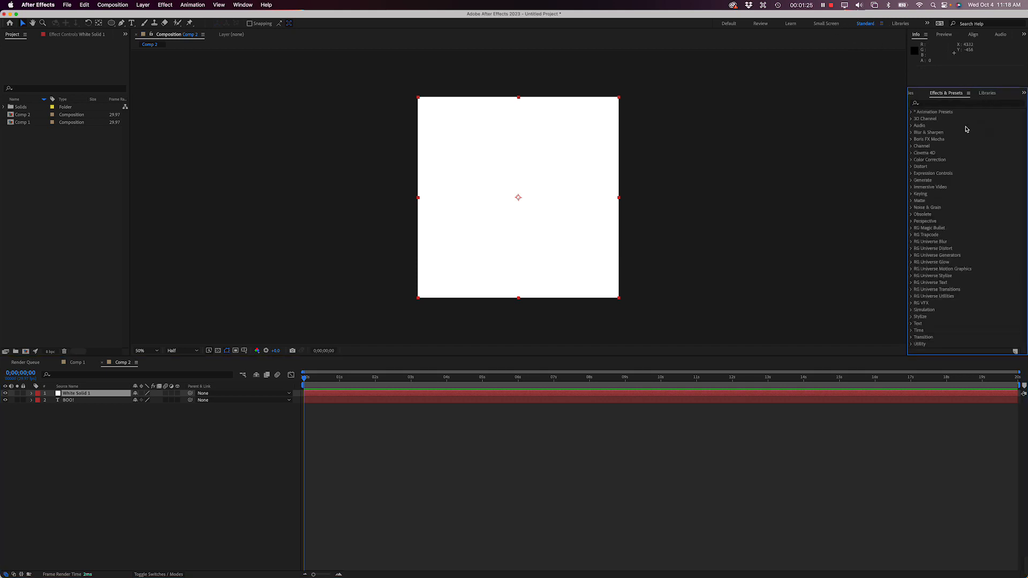
pyautogui.click(931, 105)
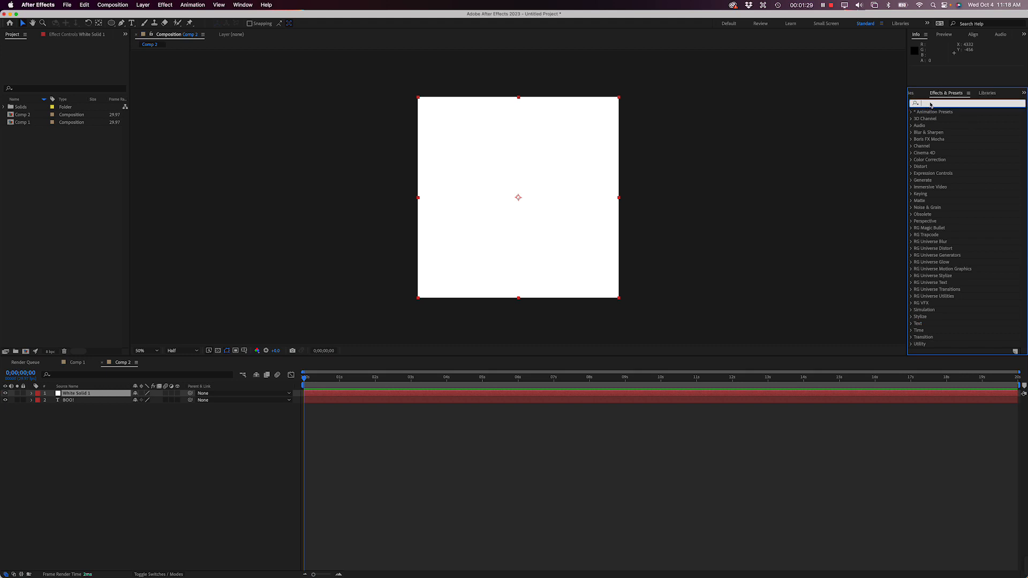
pyautogui.write('Frac')
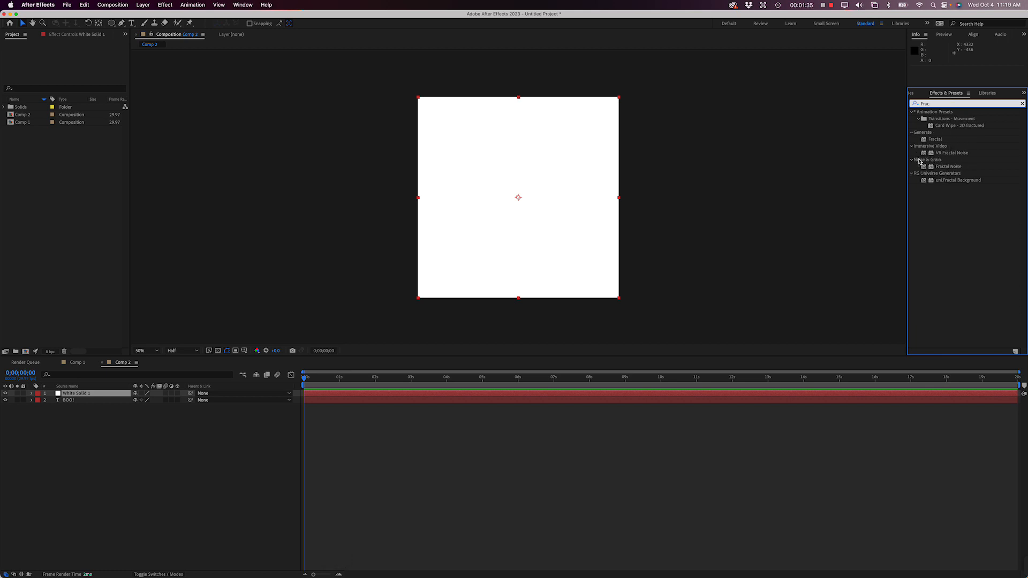
pyautogui.click(946, 169)
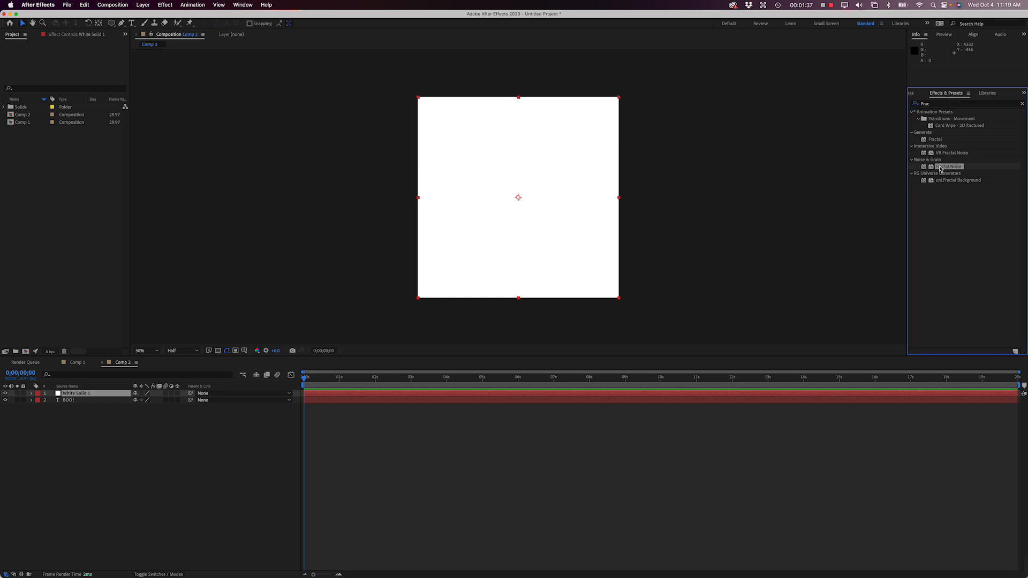
pyautogui.doubleClick(942, 169)
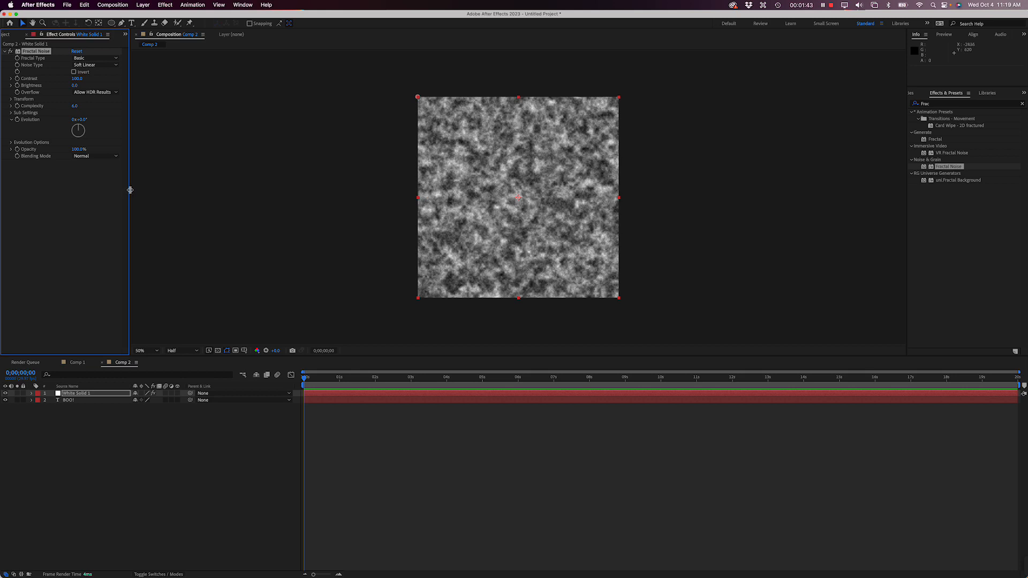
pyautogui.moveTo(130, 190); pyautogui.dragTo(155, 190)
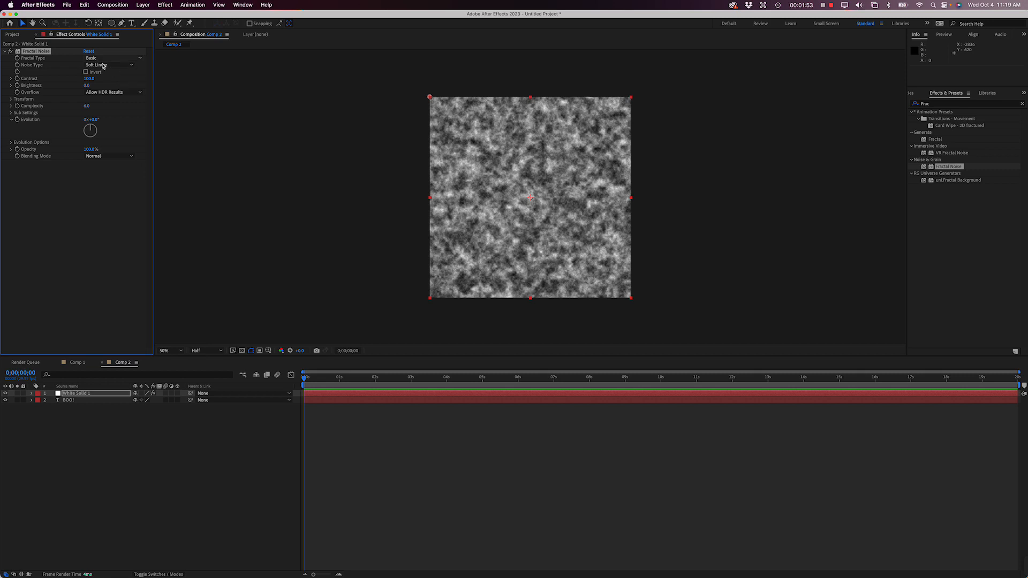
# - Try the Rocky and Subscale fractal types on the solid's Fractal Noise effect
pyautogui.click(102, 59)
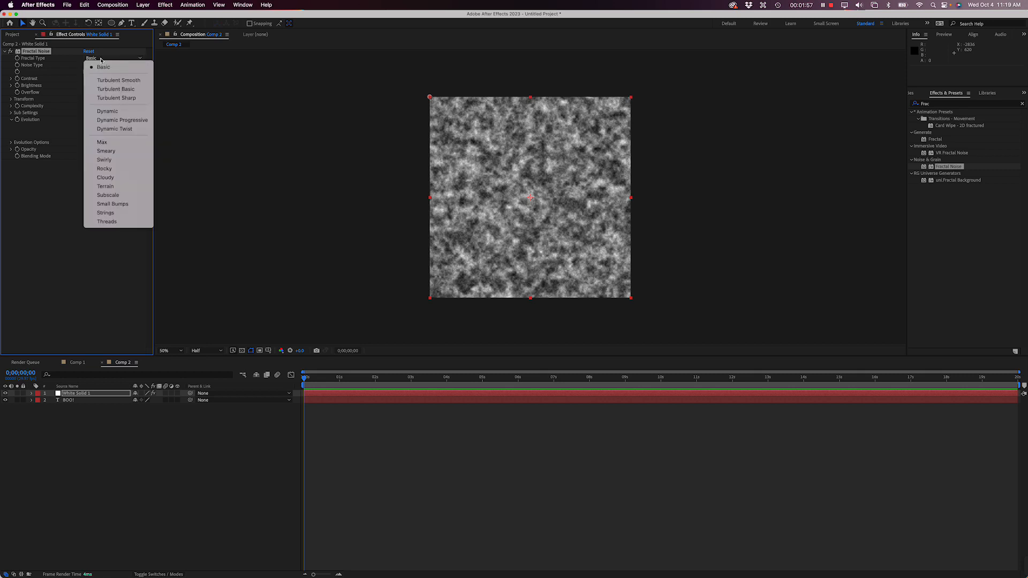
pyautogui.click(106, 169)
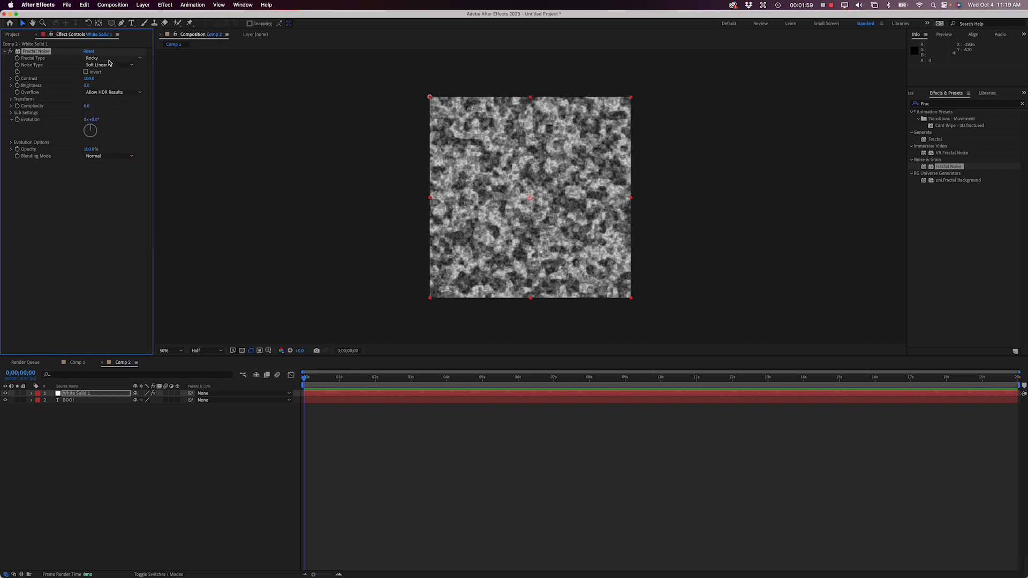
pyautogui.click(110, 58)
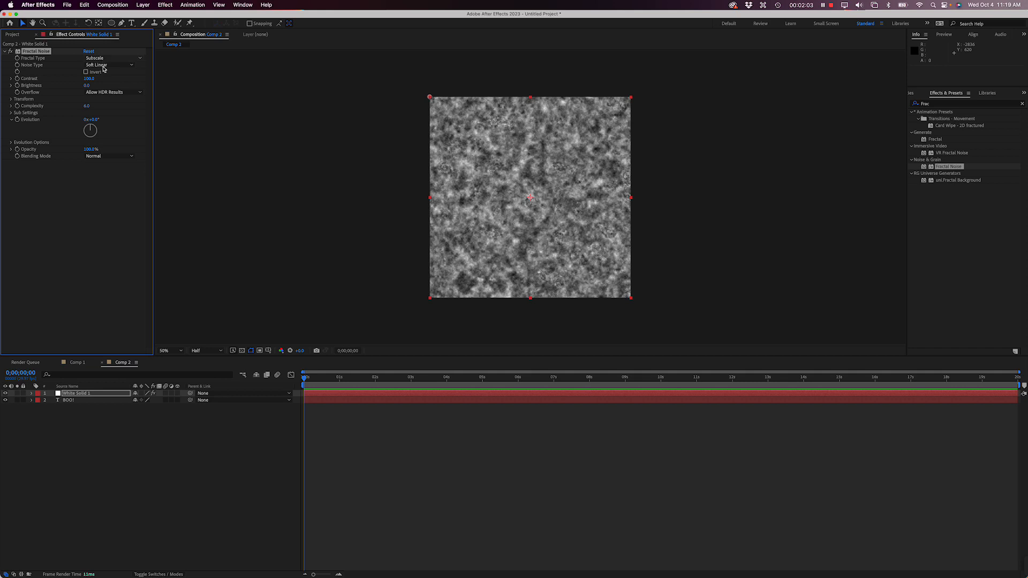
# - Set the Fractal Noise type to Dynamic, keep the noise type at Soft Linear, and invert the noise
pyautogui.click(104, 61)
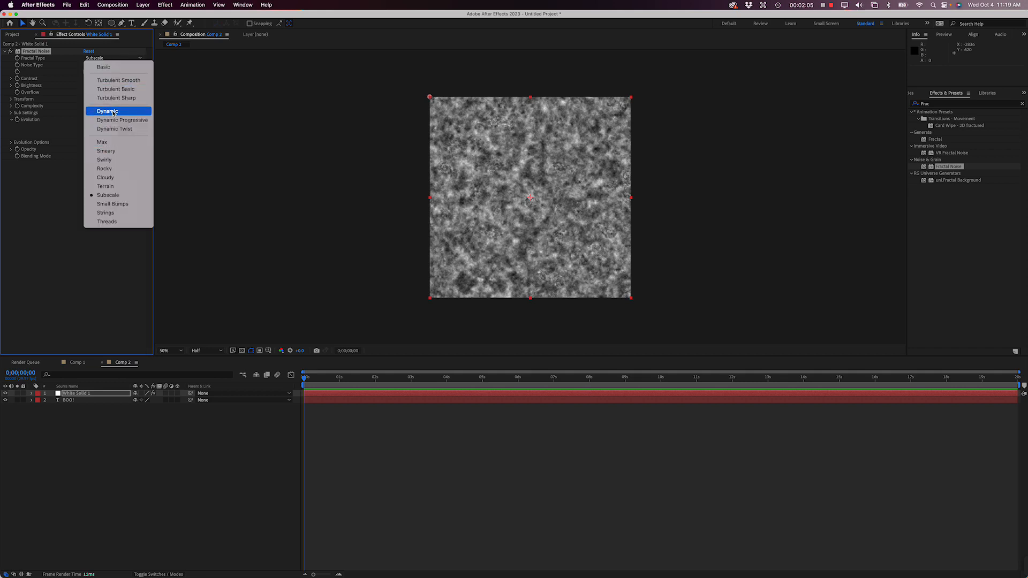
pyautogui.click(163, 161)
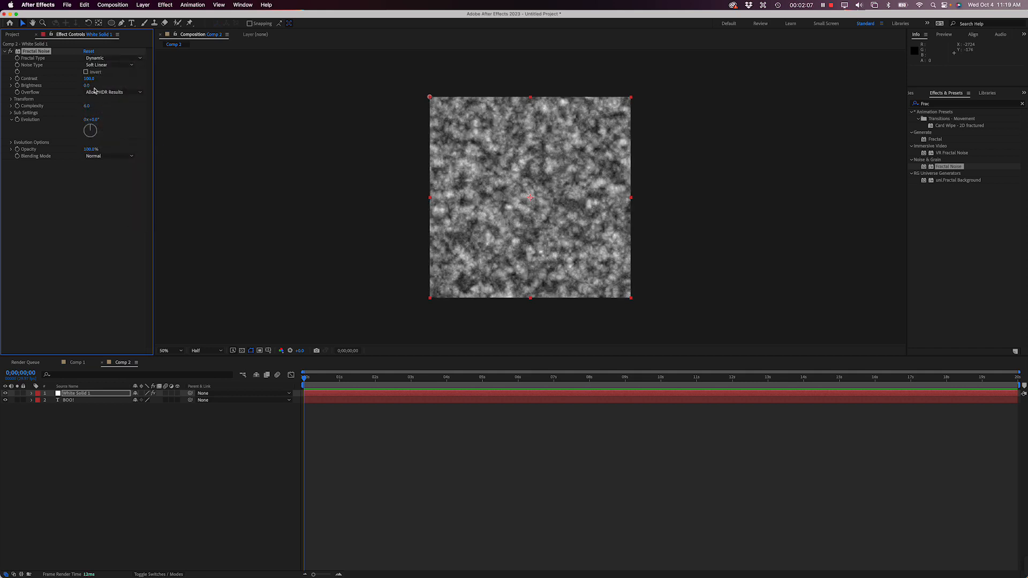
pyautogui.click(107, 67)
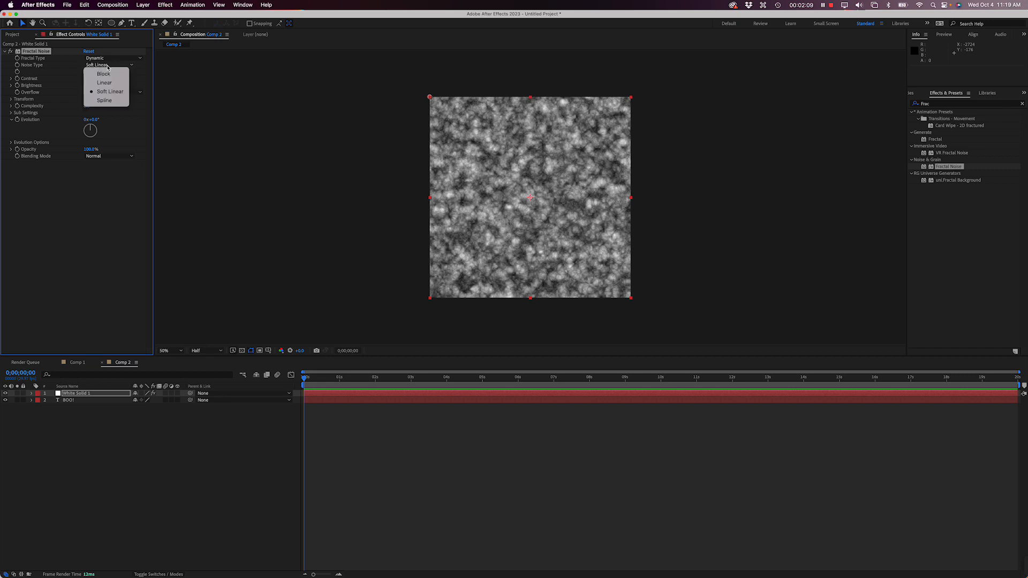
pyautogui.click(107, 67)
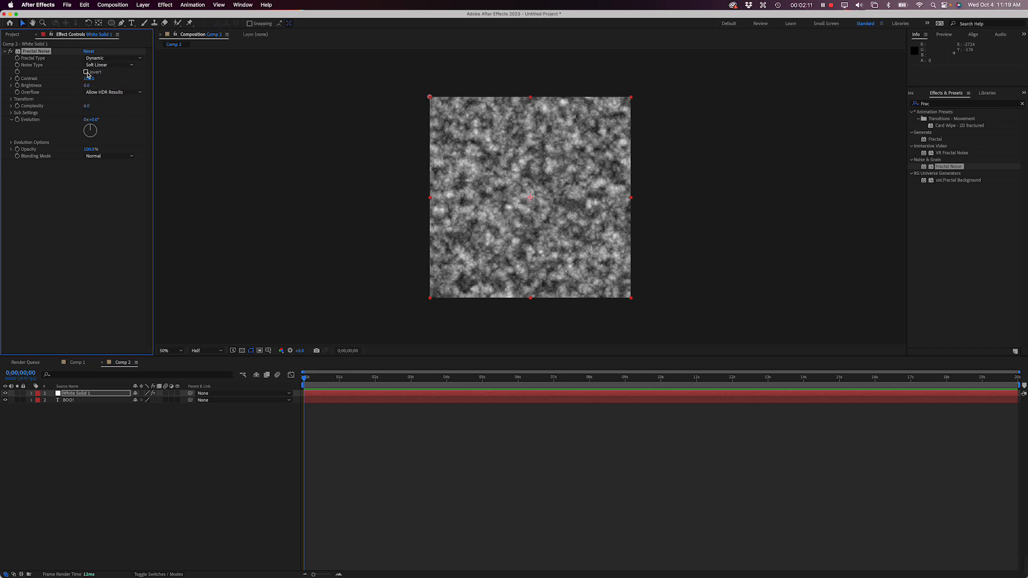
pyautogui.click(86, 73)
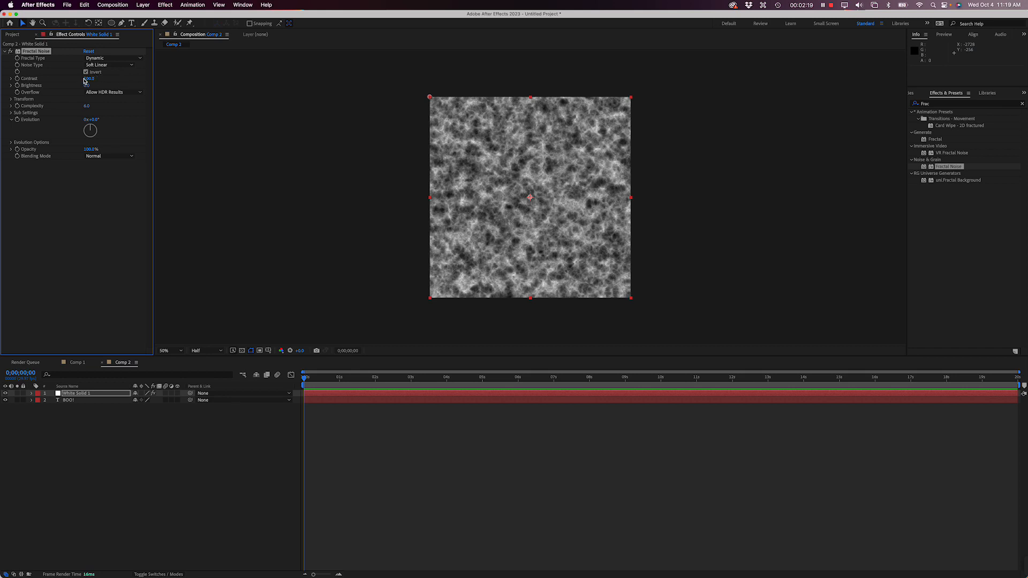
# - Raise the Fractal Noise contrast to about 410
pyautogui.moveTo(84, 81); pyautogui.dragTo(236, 82)
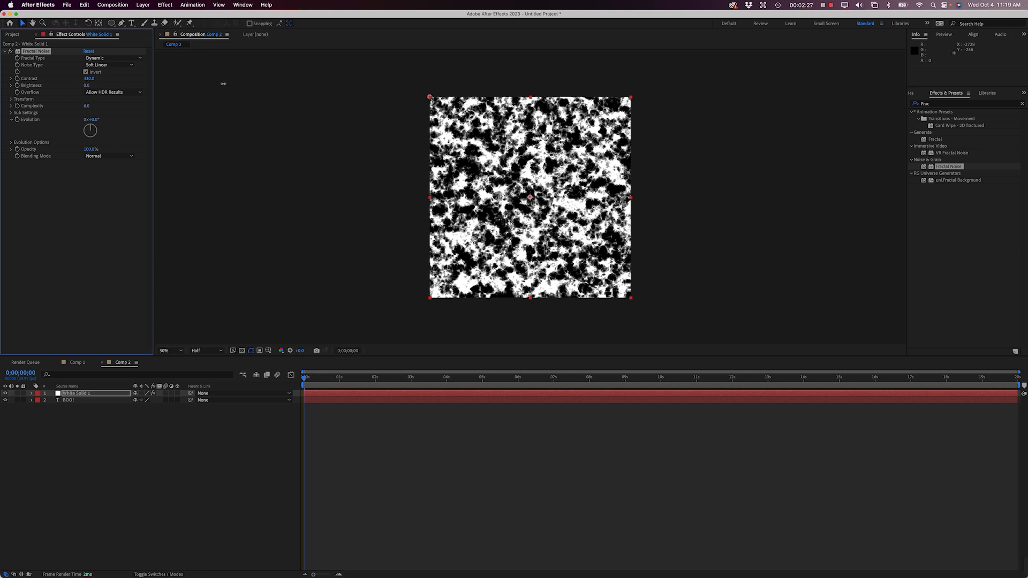
pyautogui.moveTo(222, 84); pyautogui.dragTo(217, 80)
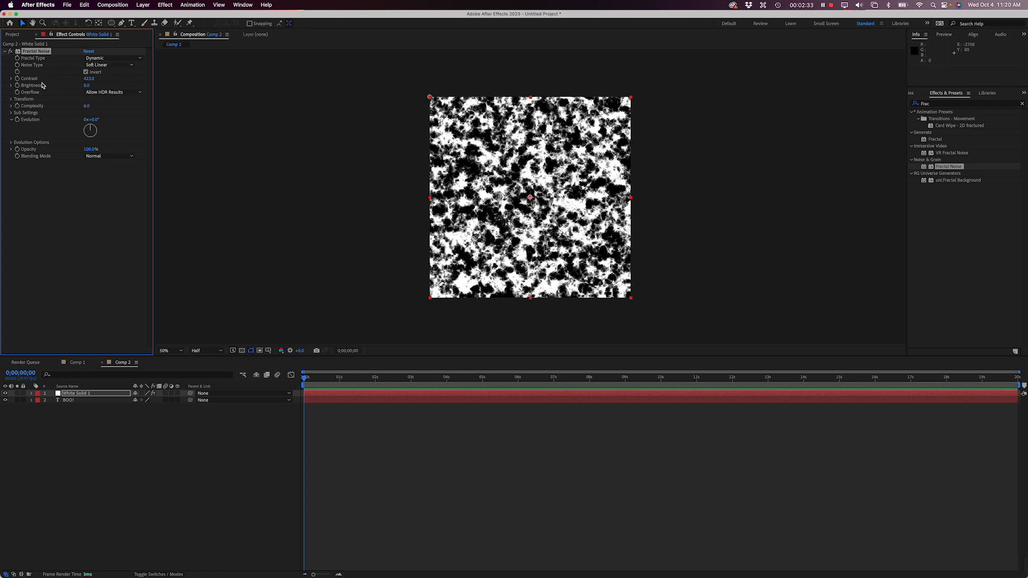
pyautogui.moveTo(90, 78); pyautogui.dragTo(84, 79)
# - Scale the noise pattern up to about 235 in the Fractal Noise transform settings, then collapse the effect's settings
pyautogui.click(12, 100)
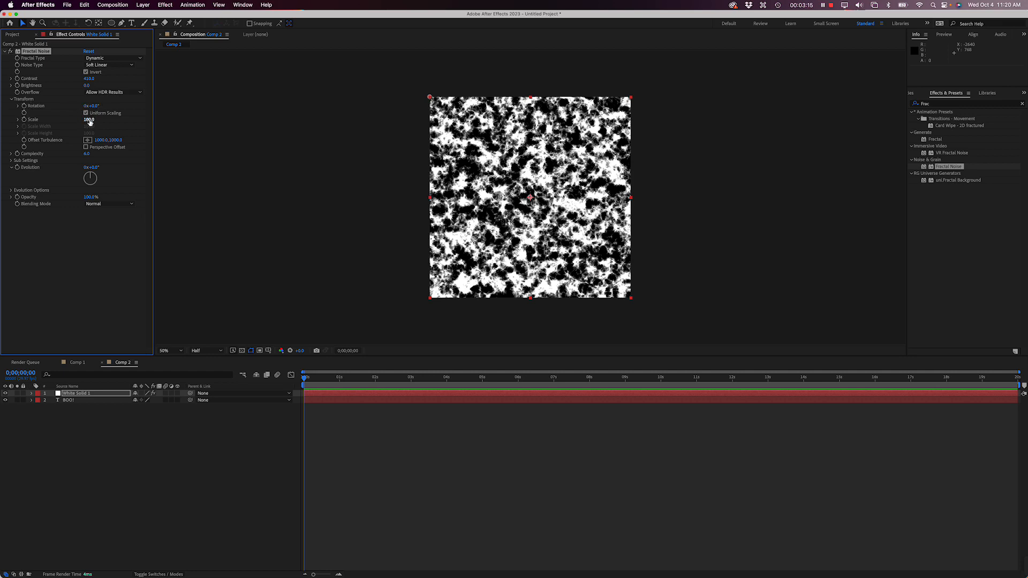
pyautogui.moveTo(90, 119); pyautogui.dragTo(144, 120)
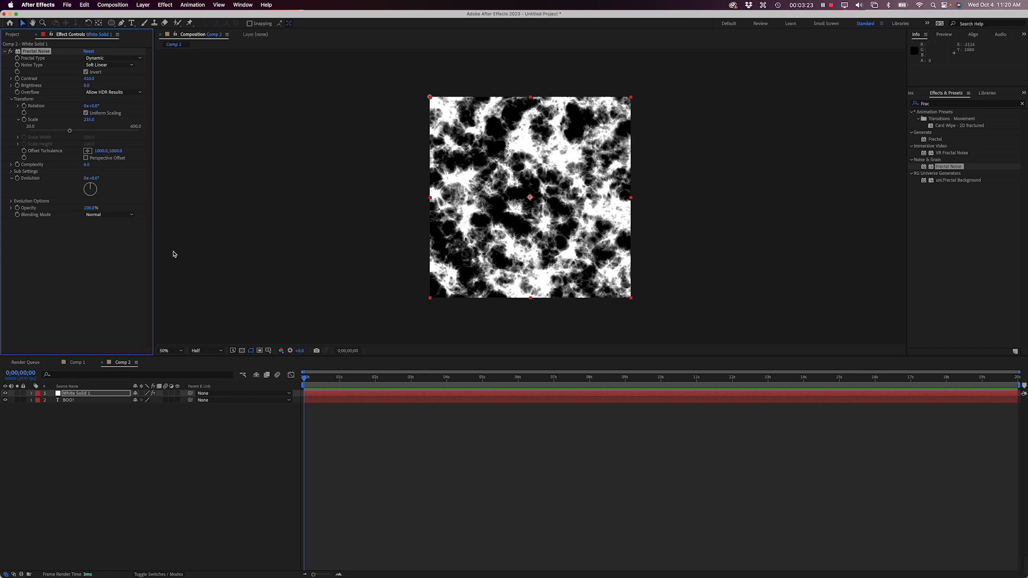
pyautogui.click(11, 100)
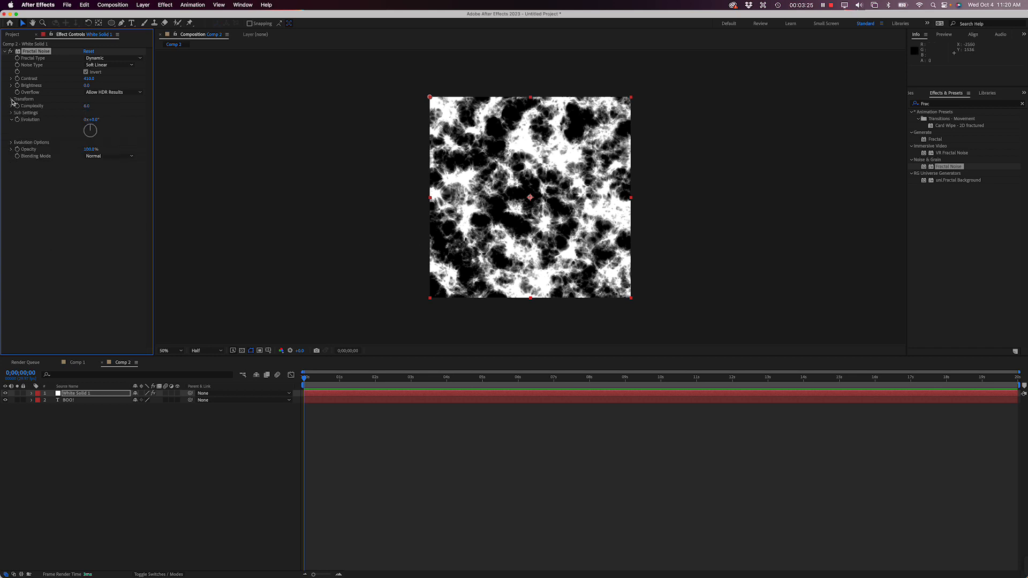
pyautogui.click(4, 52)
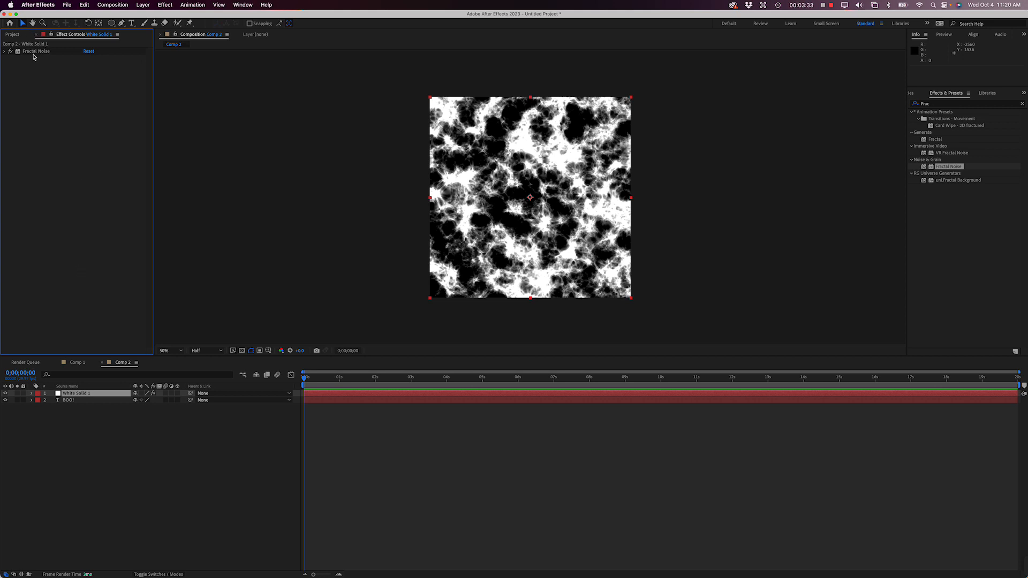
# - Move the White Solid 1 layer below the BOO! text layer and select the text layer
pyautogui.click(75, 400)
pyautogui.click(78, 394)
pyautogui.moveTo(79, 395); pyautogui.dragTo(79, 408)
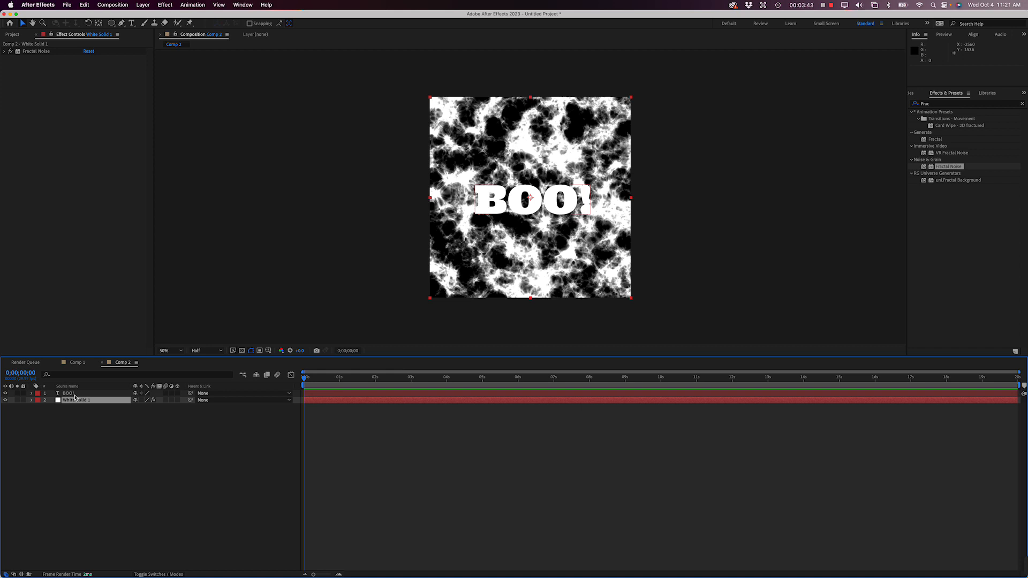
pyautogui.click(72, 394)
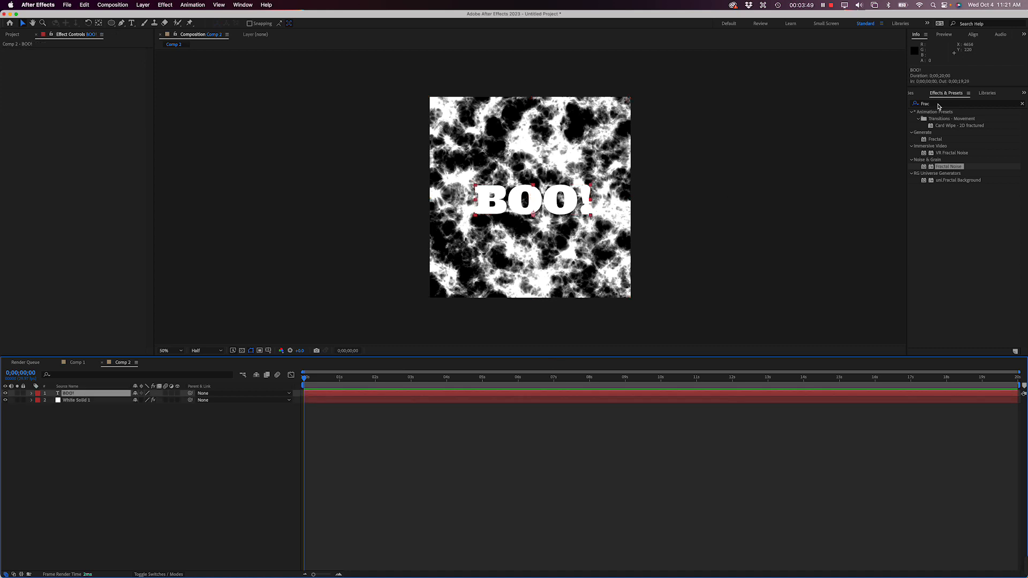
# - Find the Displacement Map effect and apply it to the BOO! text layer
pyautogui.click(937, 105)
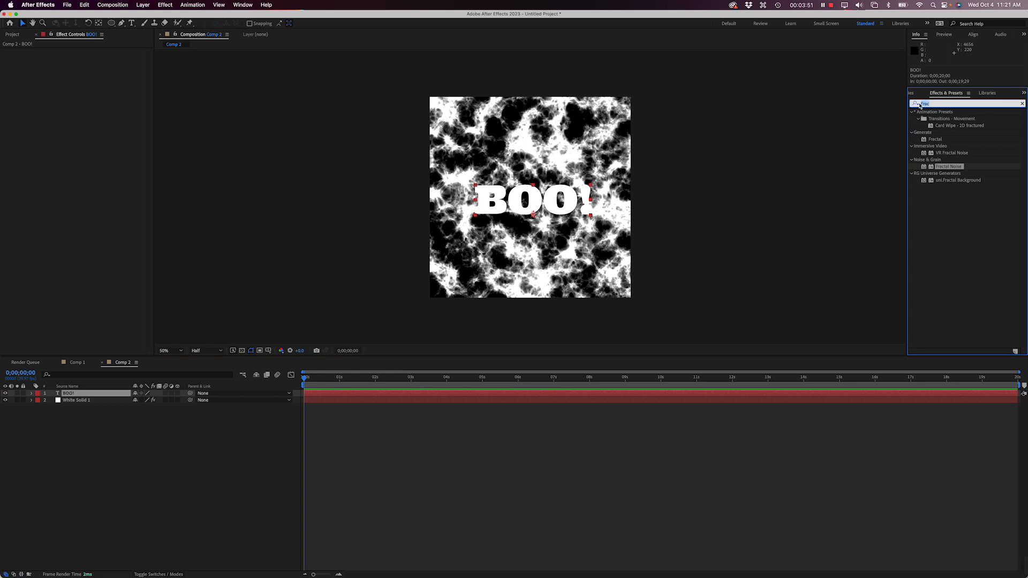
pyautogui.write('Disp')
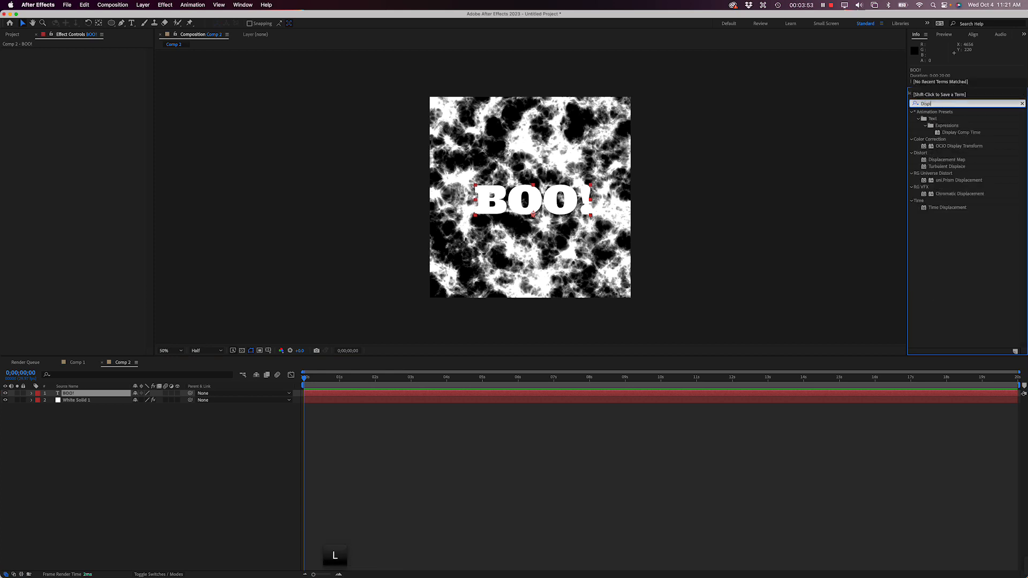
pyautogui.write('l')
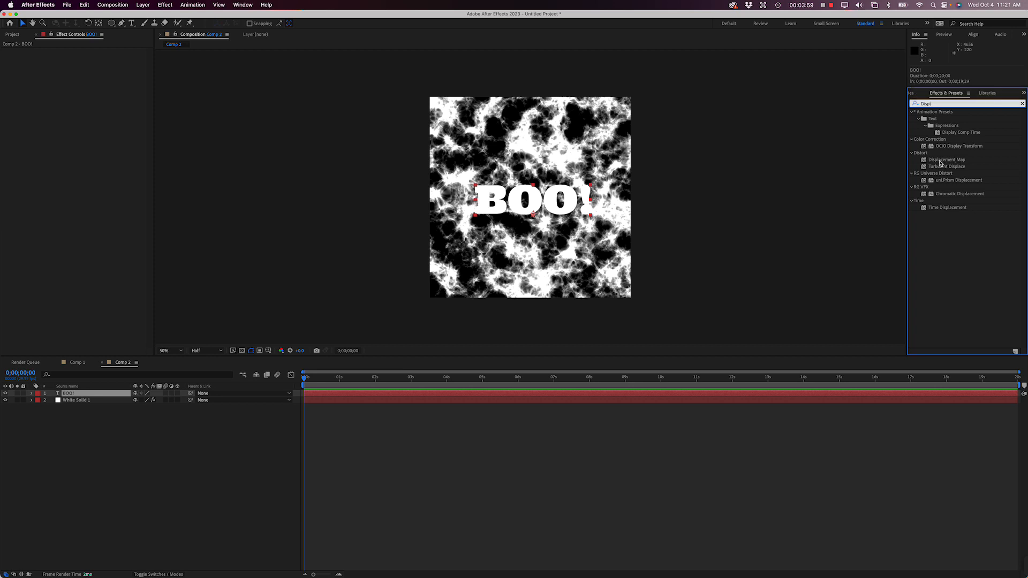
pyautogui.doubleClick(941, 159)
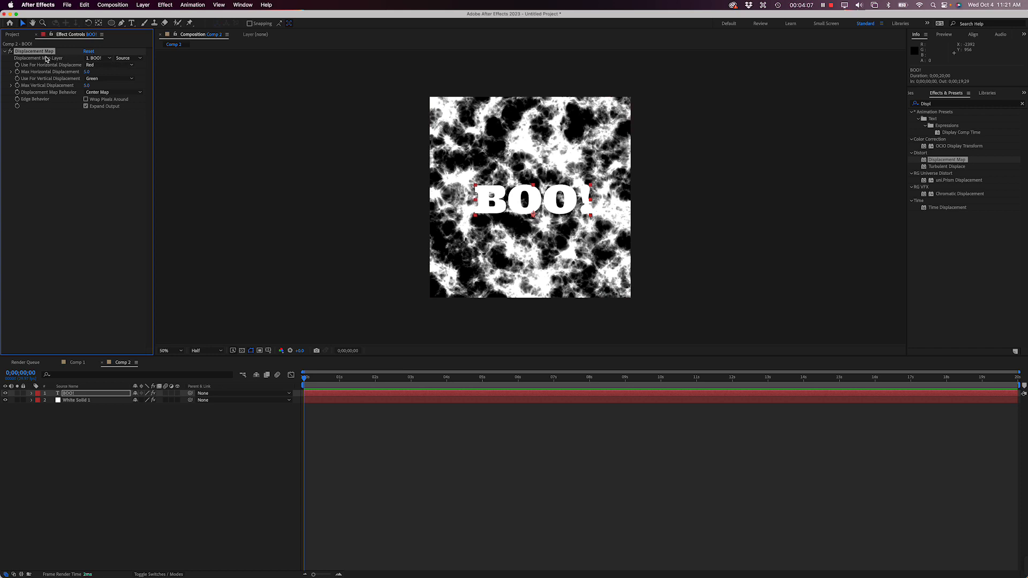
# - Set the displacement map layer to White Solid 1 and read it from Effects & Masks
pyautogui.click(105, 59)
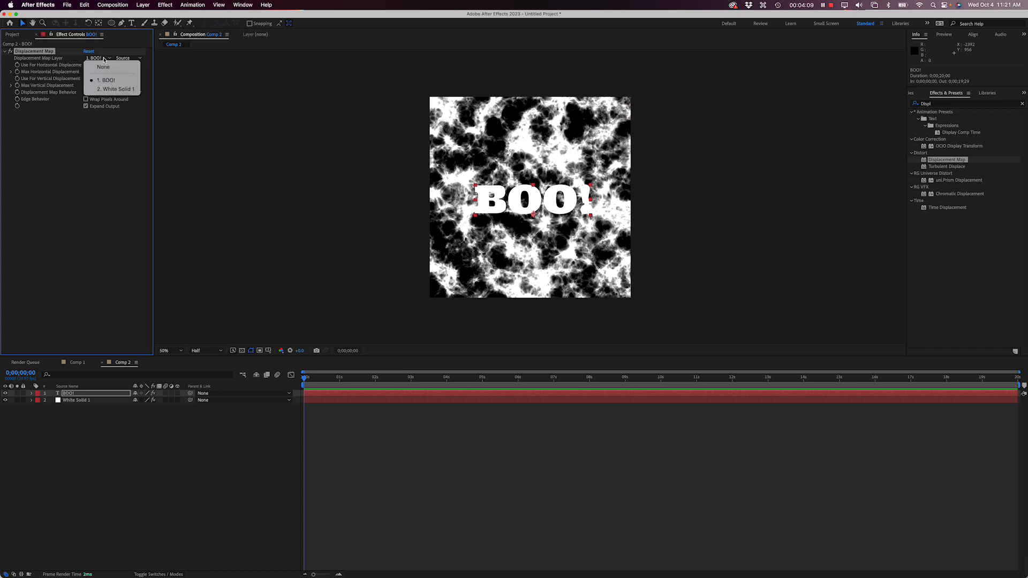
pyautogui.click(117, 89)
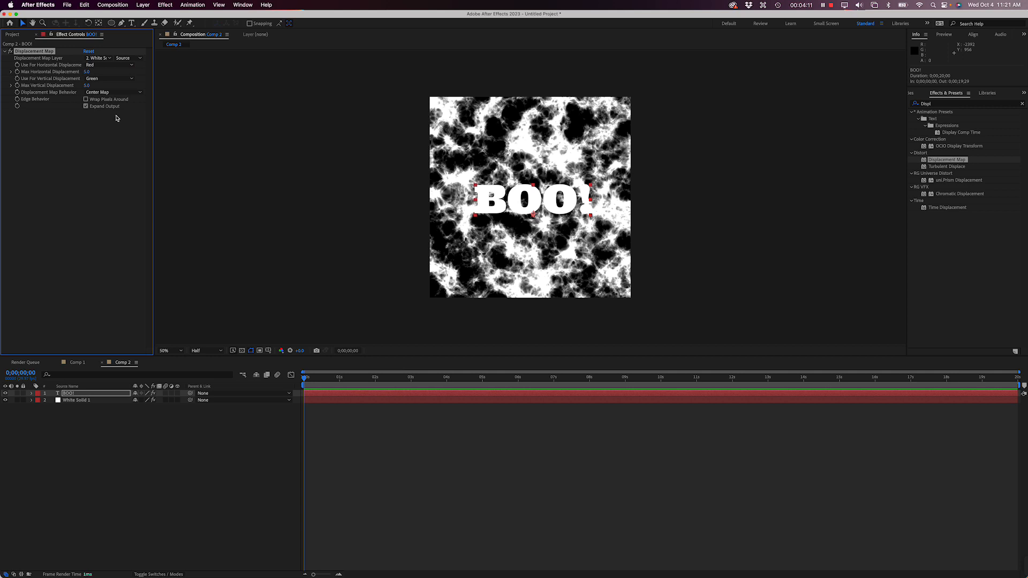
pyautogui.click(135, 59)
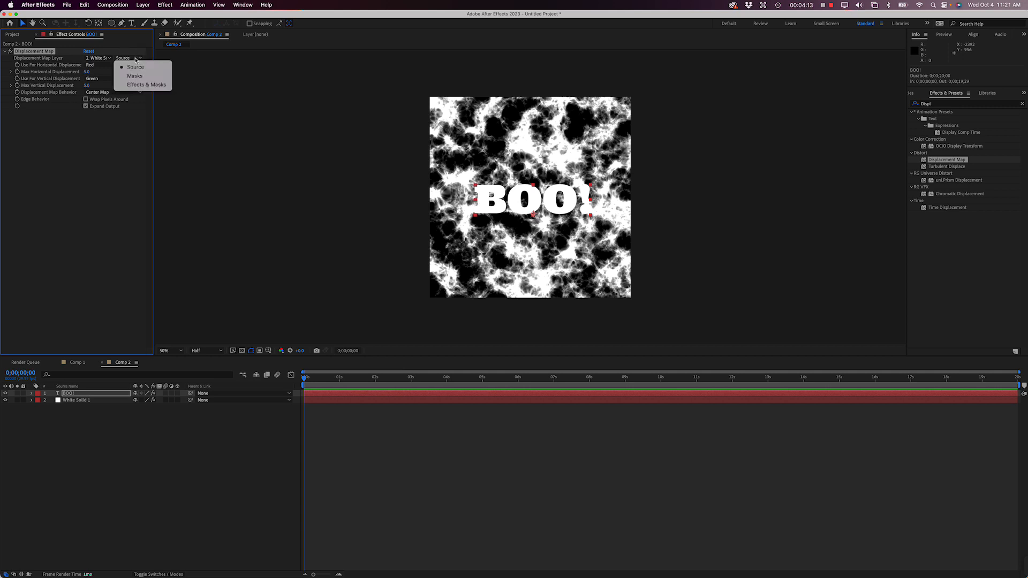
pyautogui.click(139, 86)
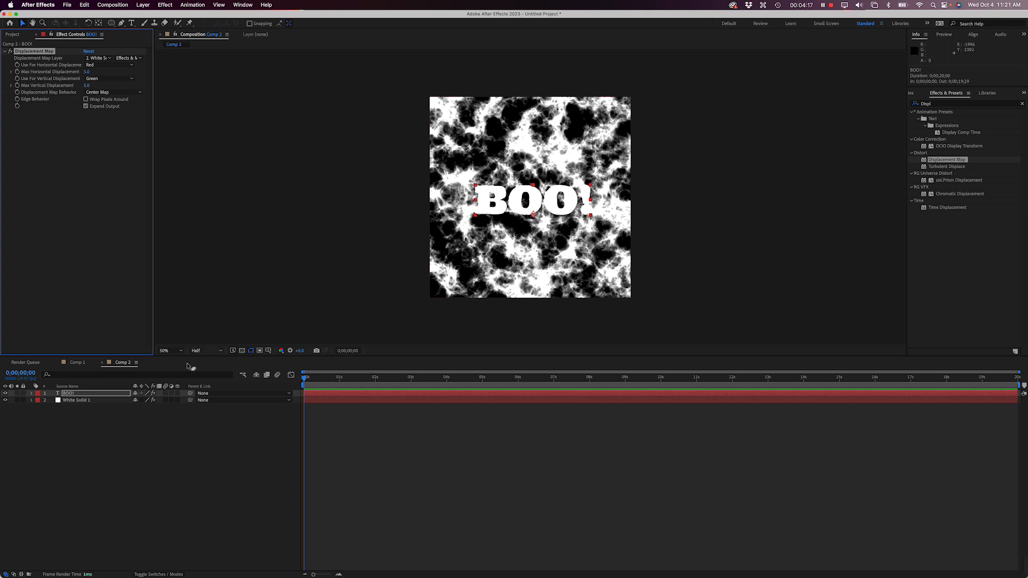
pyautogui.moveTo(304, 381)
pyautogui.mouseDown()
pyautogui.moveTo(404, 381)
pyautogui.moveTo(300, 381)
pyautogui.mouseUp()
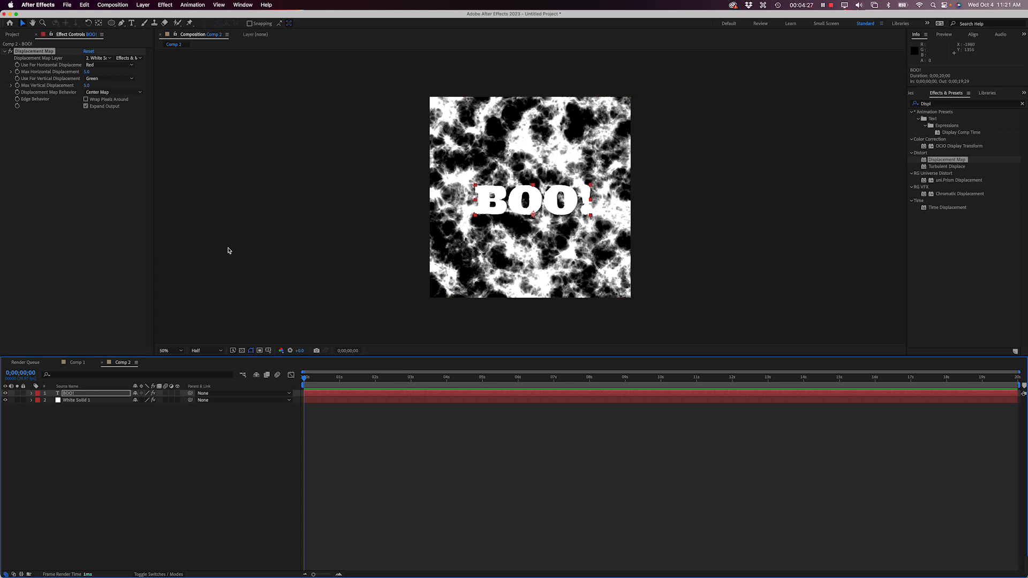
pyautogui.click(102, 435)
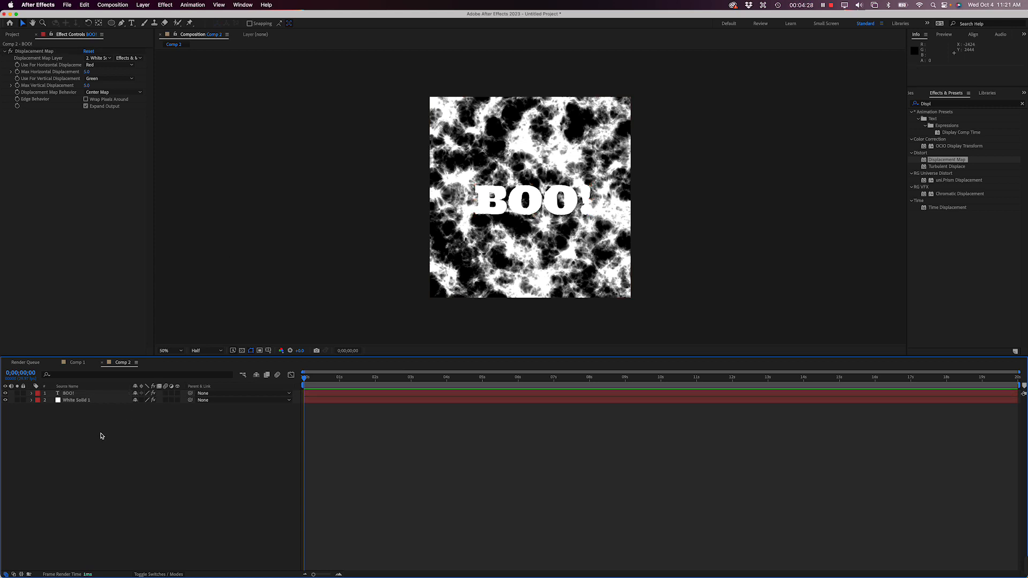
# - Set the BOO! layer's maximum horizontal displacement to about 28 and its maximum vertical displacement to about 22
pyautogui.click(72, 393)
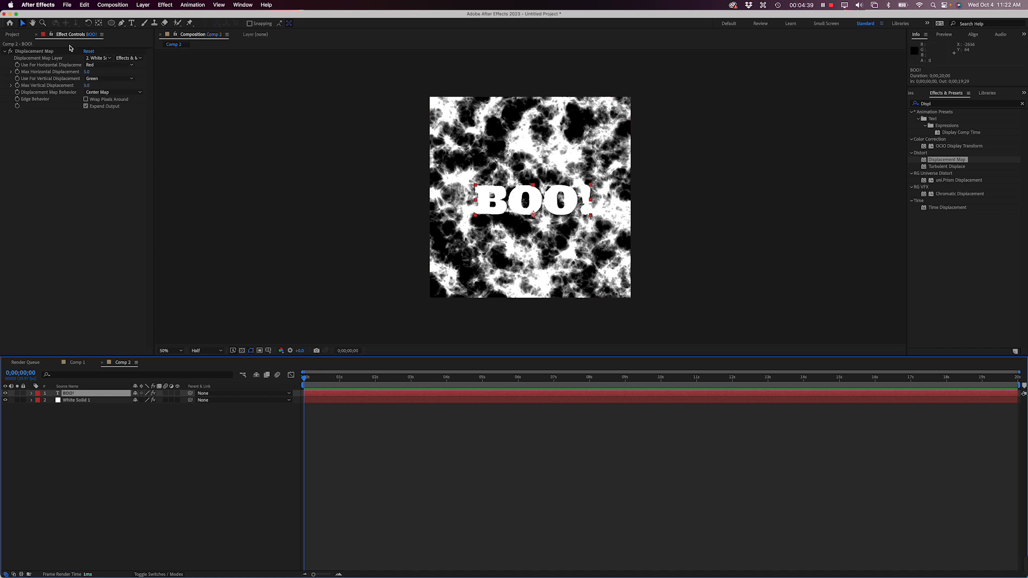
pyautogui.click(86, 72)
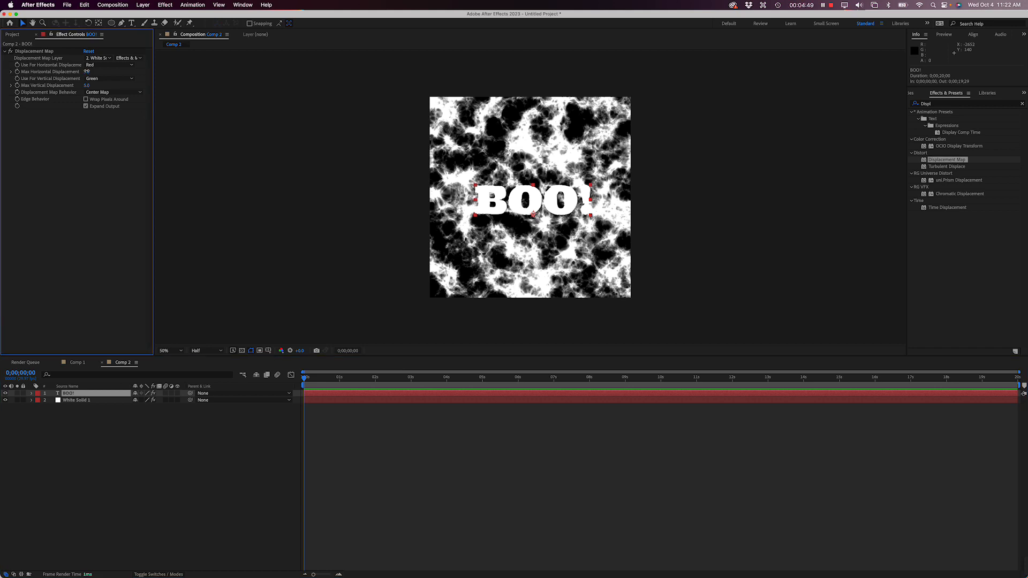
pyautogui.write('33')
pyautogui.press('Return')
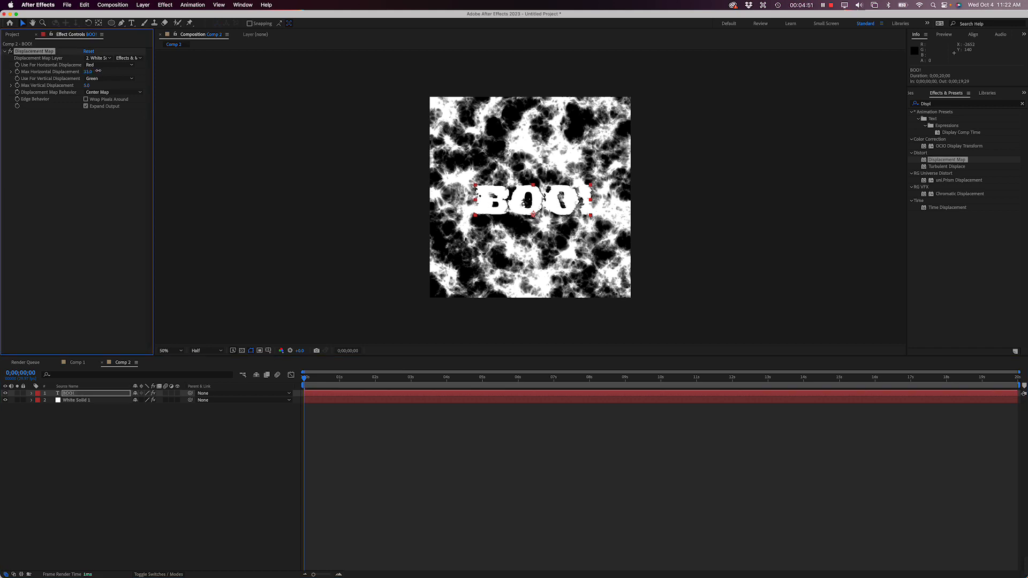
pyautogui.moveTo(98, 71); pyautogui.dragTo(96, 71)
pyautogui.moveTo(94, 71); pyautogui.dragTo(95, 86)
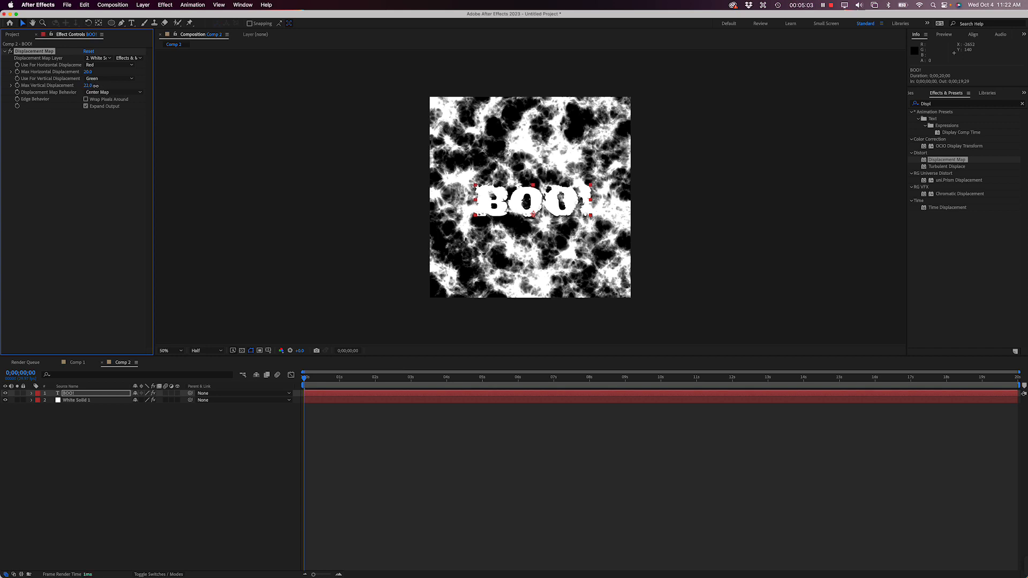
# - Hide White Solid 1 to check the displaced text against black, and show the layer again
pyautogui.click(6, 401)
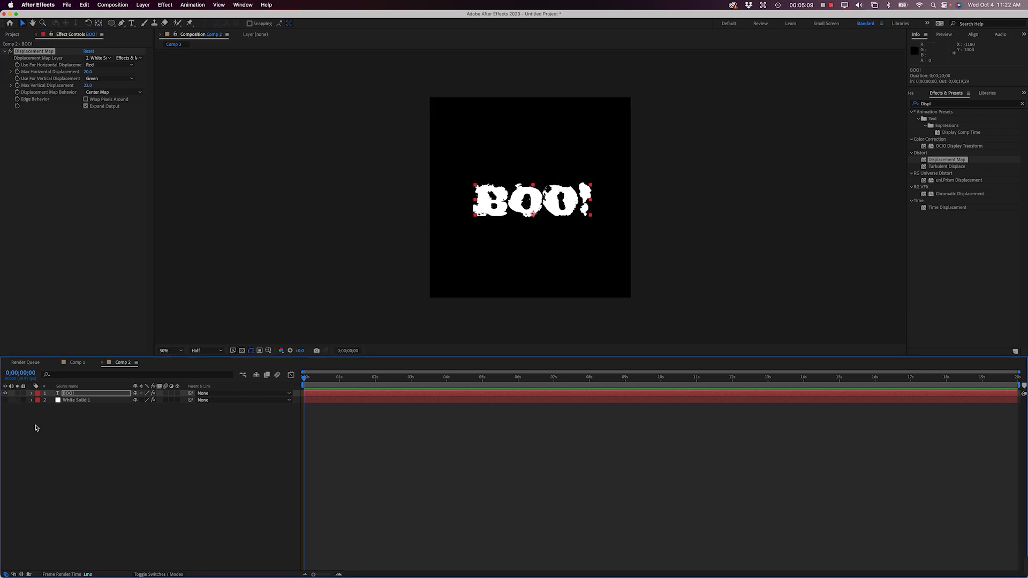
pyautogui.click(6, 400)
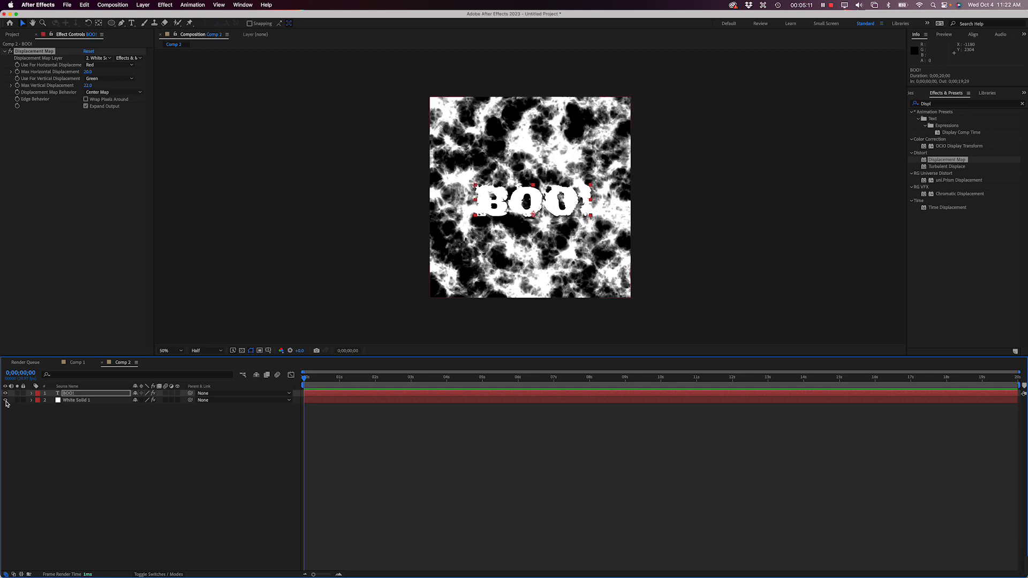
pyautogui.click(75, 420)
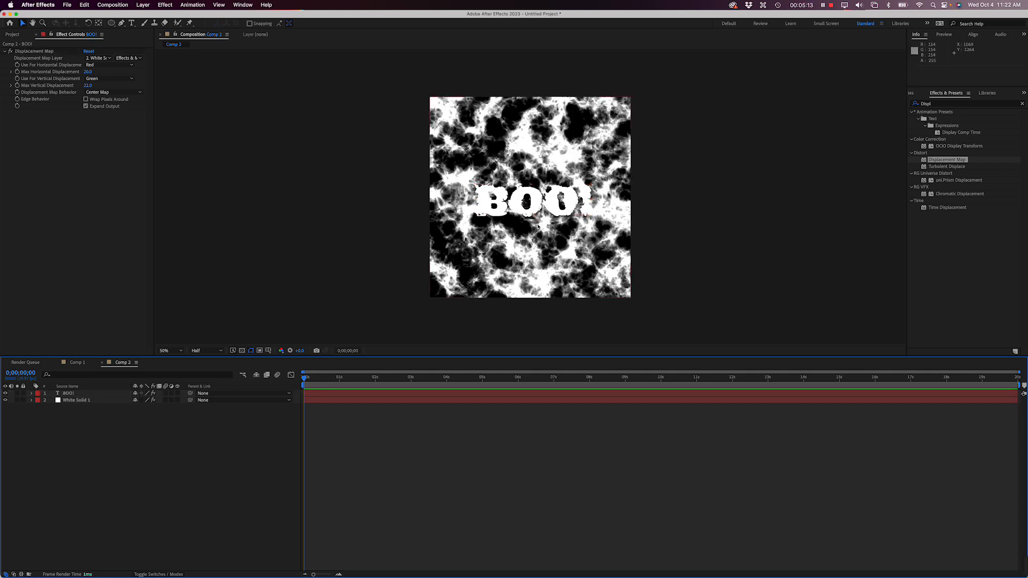
pyautogui.click(69, 198)
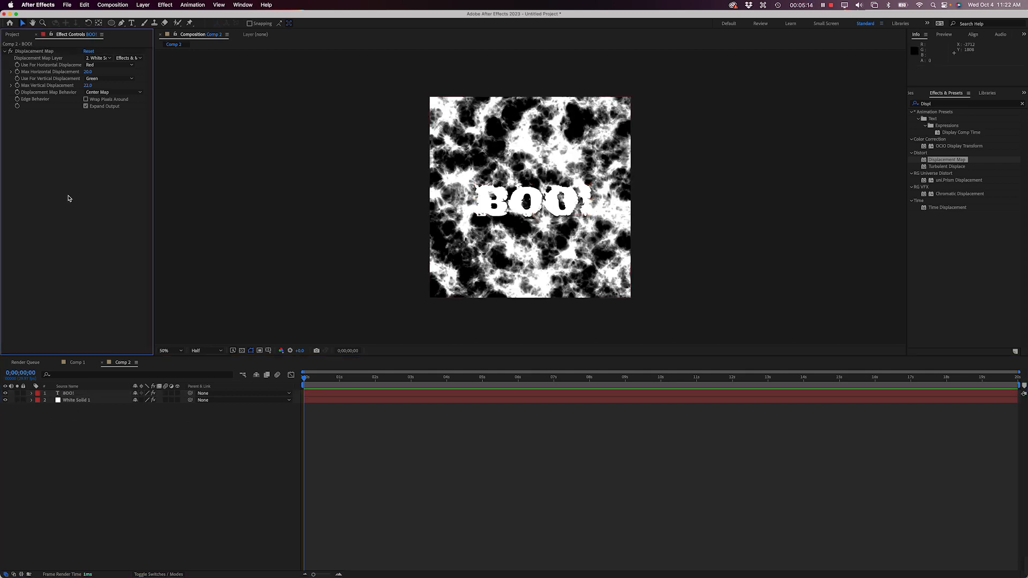
# - Expand White Solid 1's Fractal Noise settings and start keyframing Evolution at the beginning of the composition
pyautogui.click(77, 401)
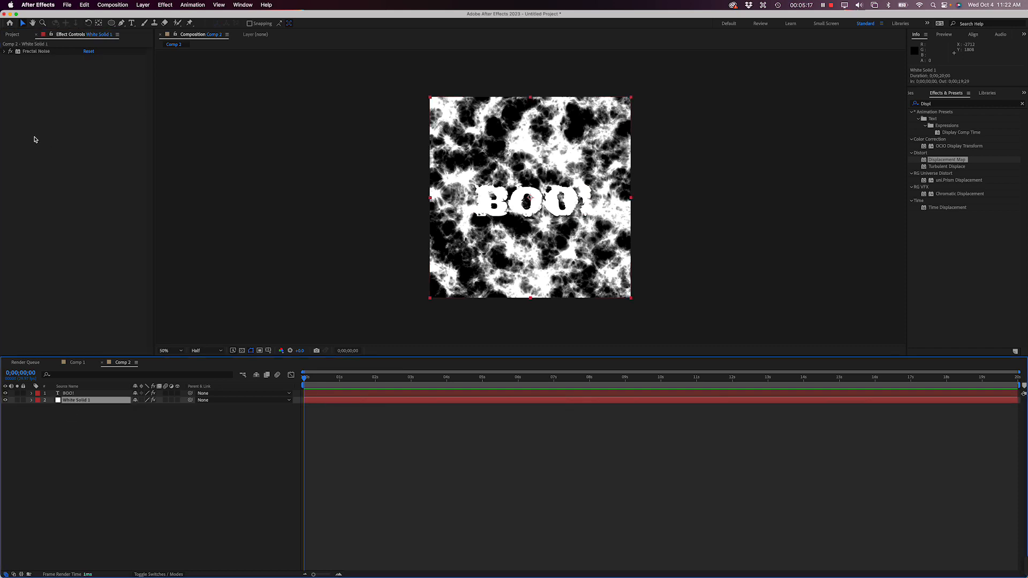
pyautogui.click(7, 48)
pyautogui.click(5, 51)
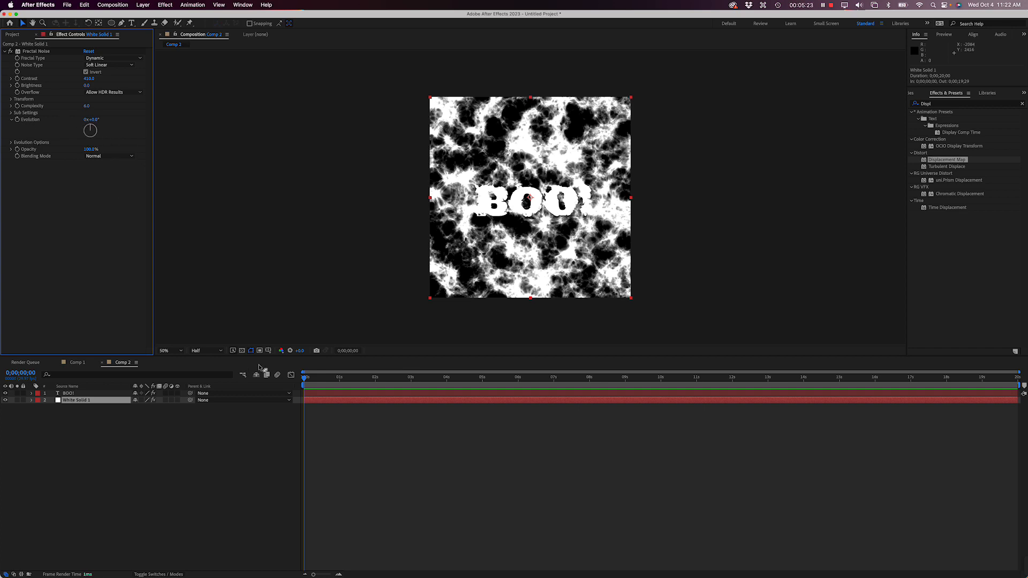
pyautogui.click(302, 381)
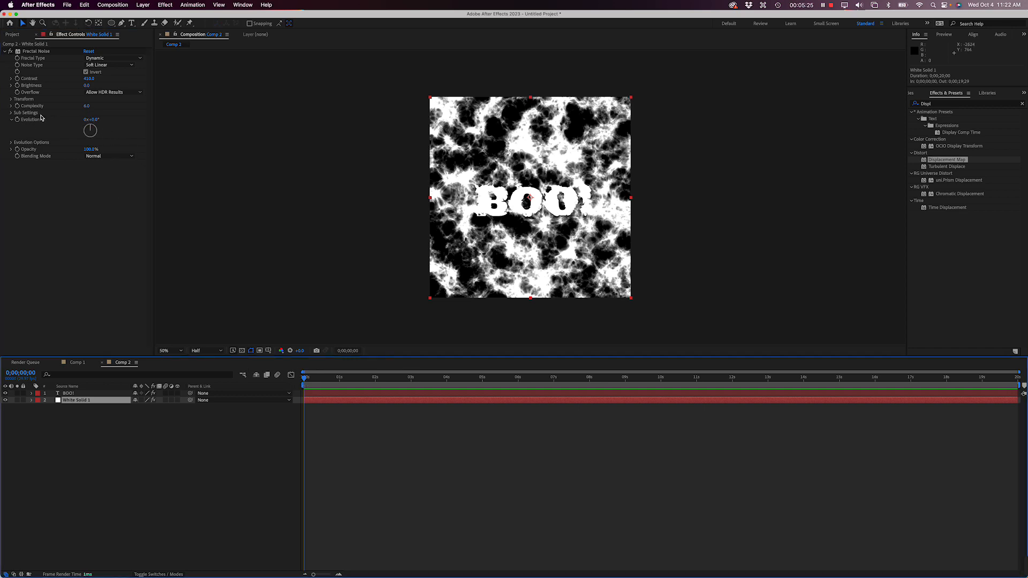
pyautogui.click(20, 121)
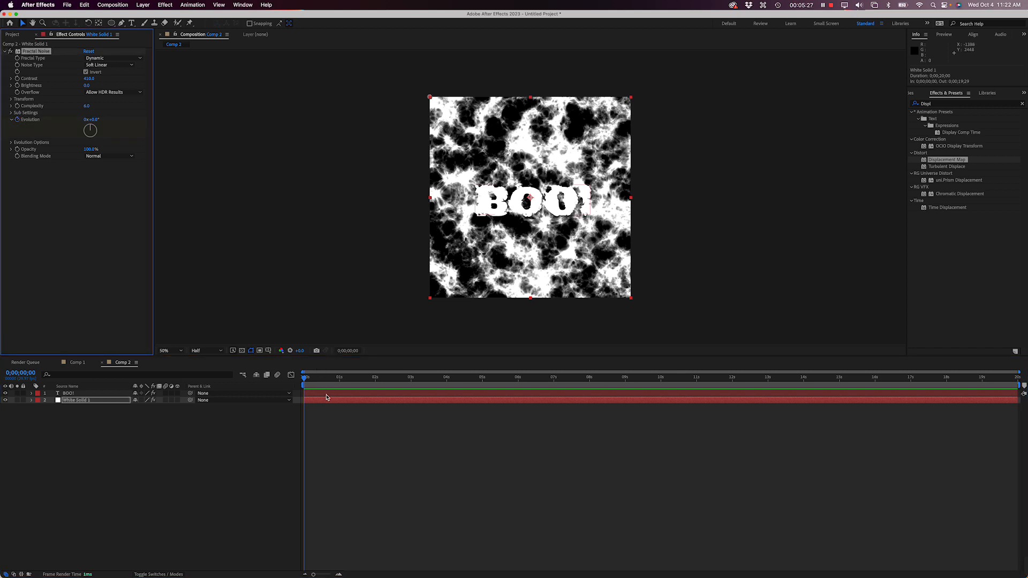
# - Add an Evolution keyframe of 12x+27° at the end of the composition, at 0;00;19;29
pyautogui.moveTo(305, 379); pyautogui.dragTo(1017, 407)
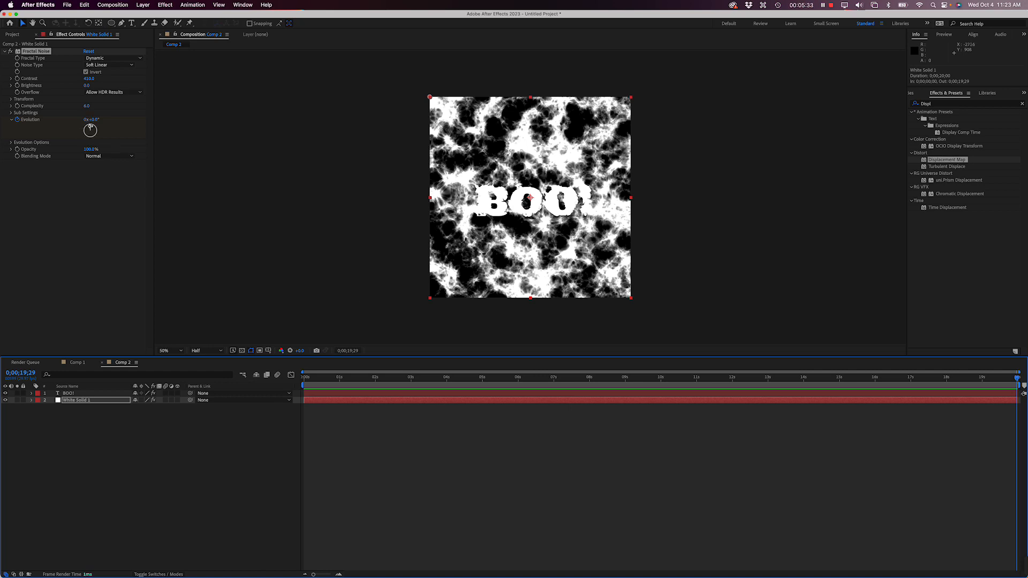
pyautogui.moveTo(90, 127)
pyautogui.mouseDown()
pyautogui.moveTo(86, 138)
pyautogui.moveTo(95, 128)
pyautogui.mouseUp()
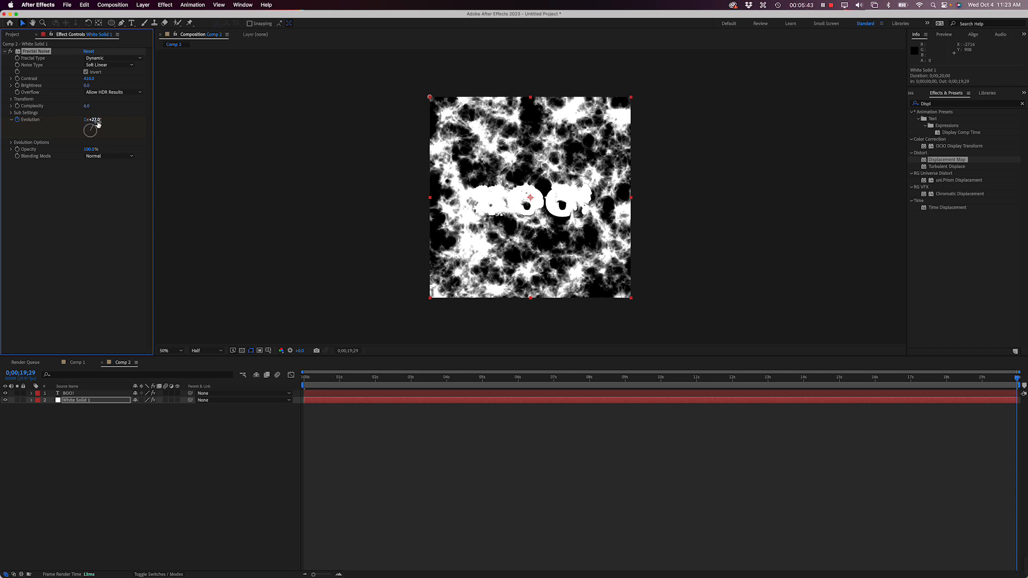
pyautogui.click(85, 120)
pyautogui.write('12')
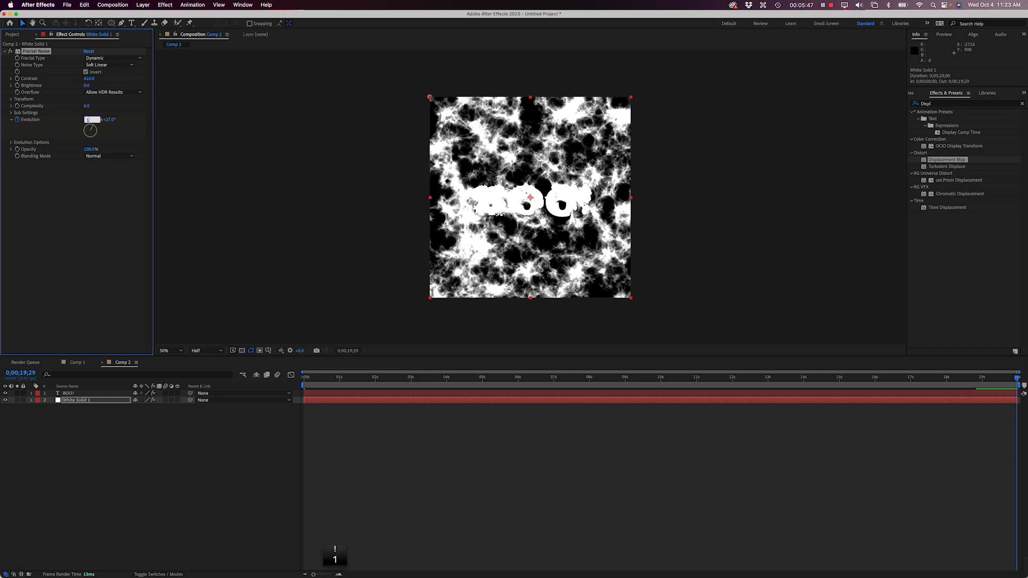
pyautogui.press('Return')
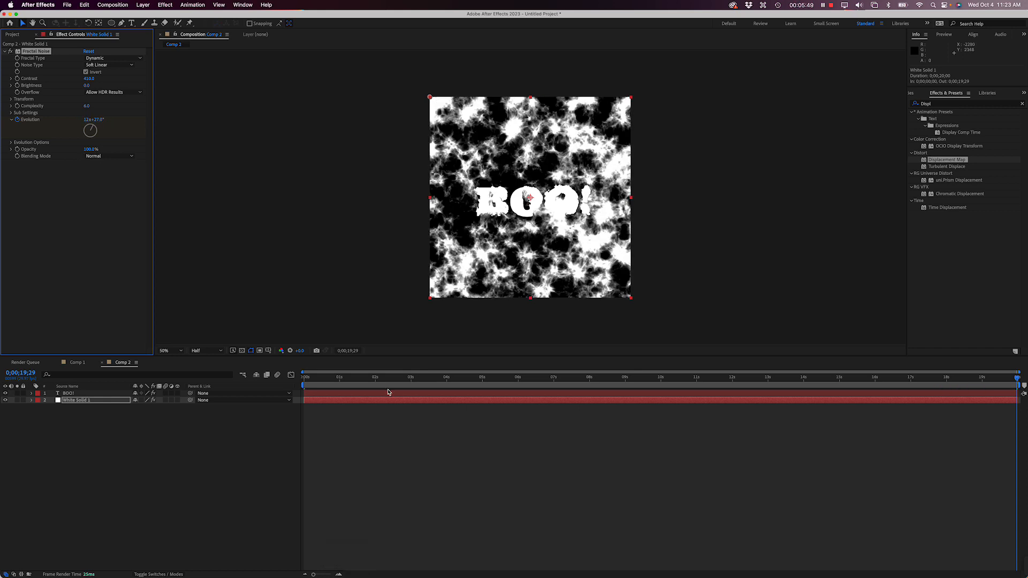
# - Hide the White Solid 1 layer and preview the animated text from the start of the composition
pyautogui.click(5, 400)
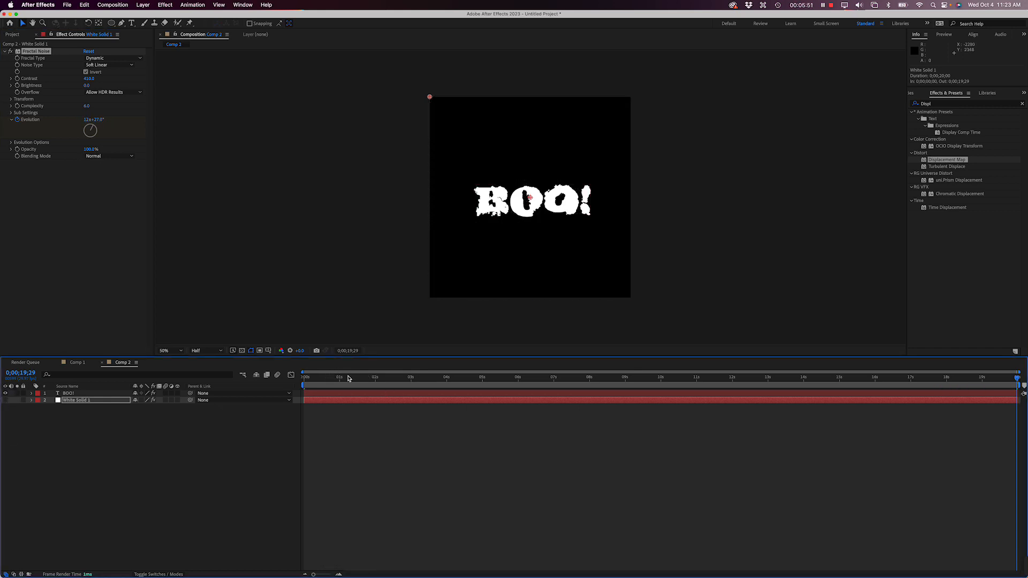
pyautogui.moveTo(347, 378); pyautogui.dragTo(278, 377)
pyautogui.press('space')
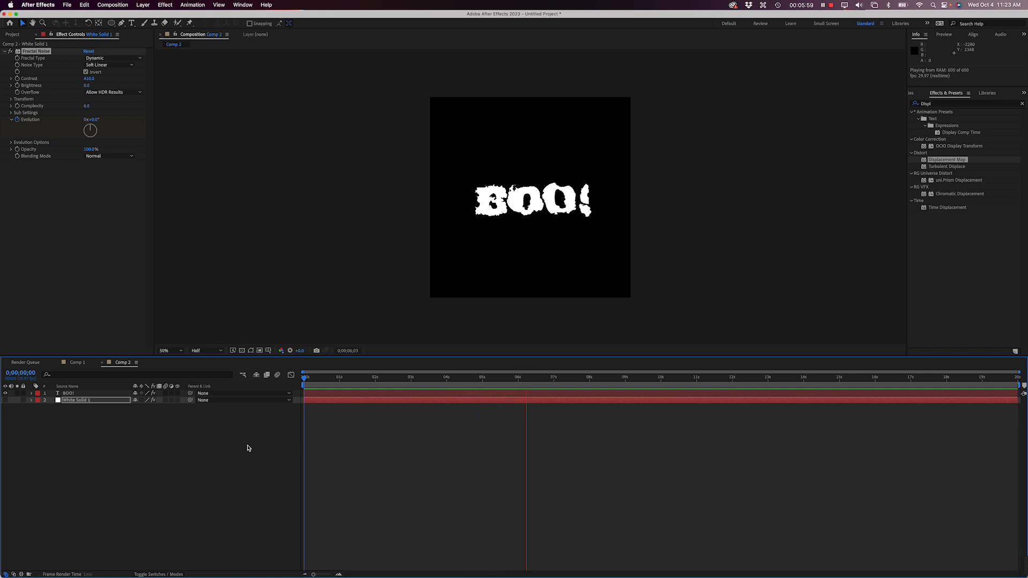
# - Set the composition preview to 100% magnification and Full resolution, and scrub to about 0;00;03;13 to inspect the text
pyautogui.press('.')
pyautogui.press('.')
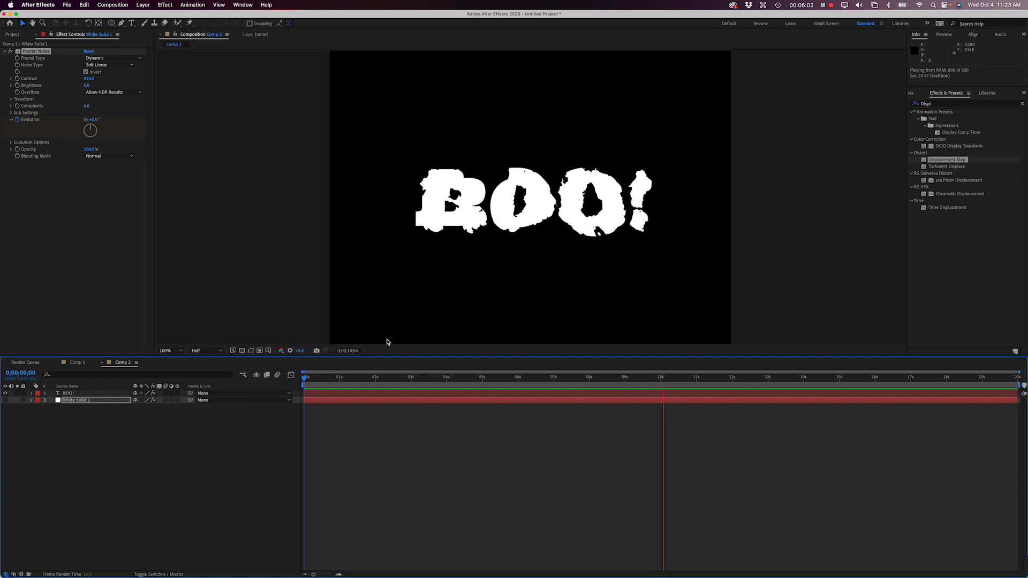
pyautogui.click(204, 351)
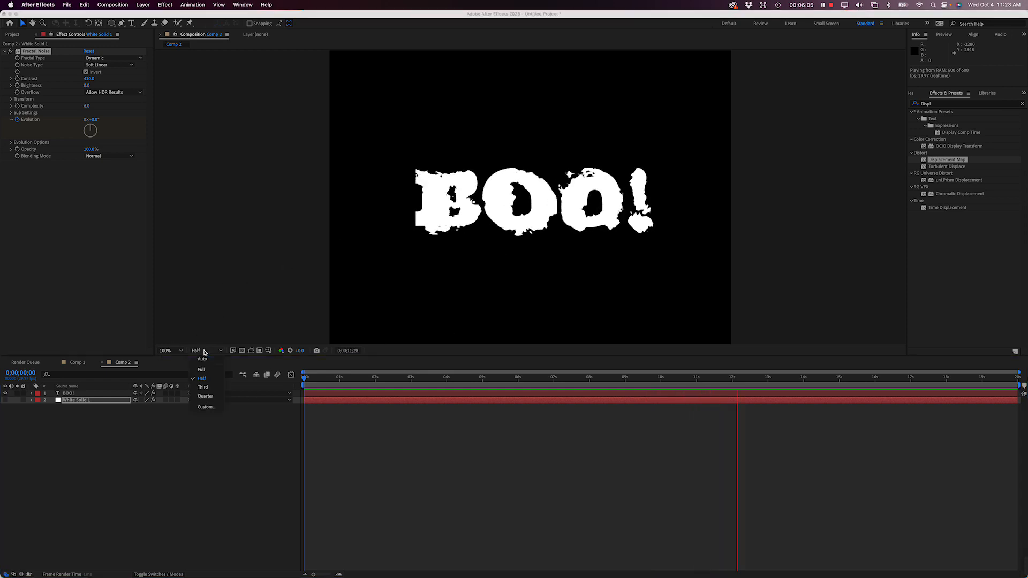
pyautogui.click(199, 363)
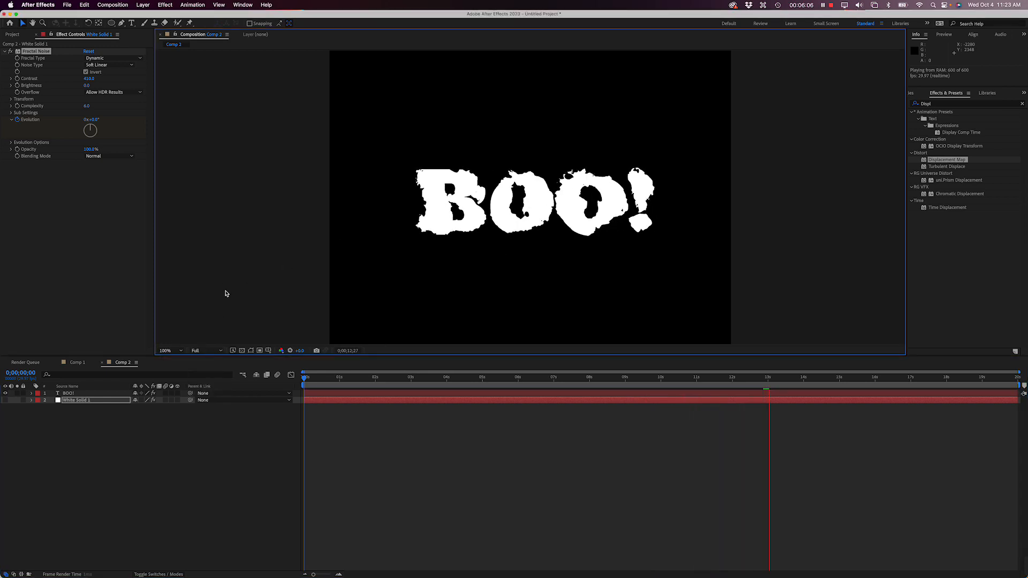
pyautogui.click(380, 432)
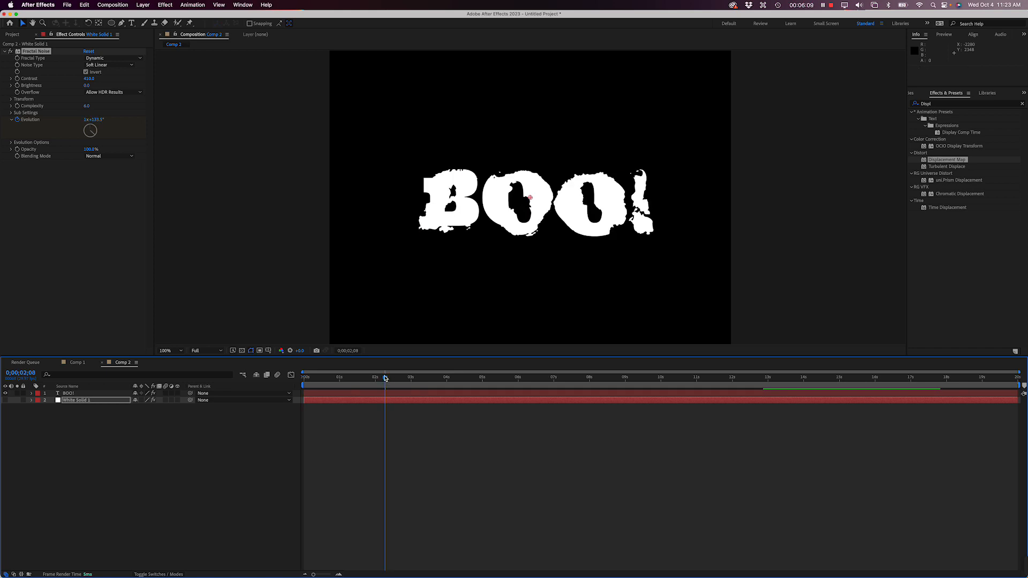
pyautogui.moveTo(386, 378); pyautogui.dragTo(426, 379)
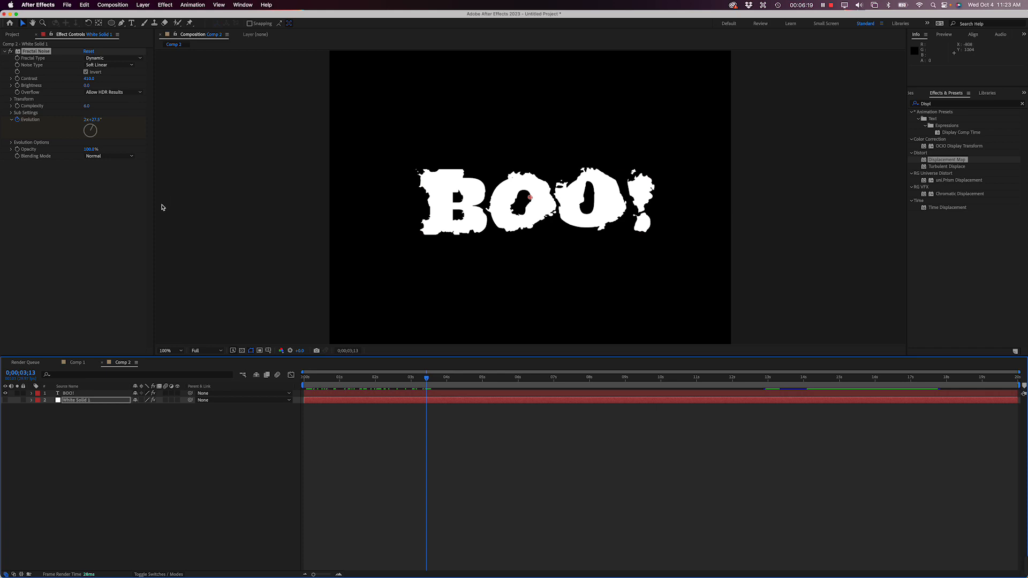
# - Collapse the Fractal Noise settings on White Solid 1 and select the effect
pyautogui.click(91, 209)
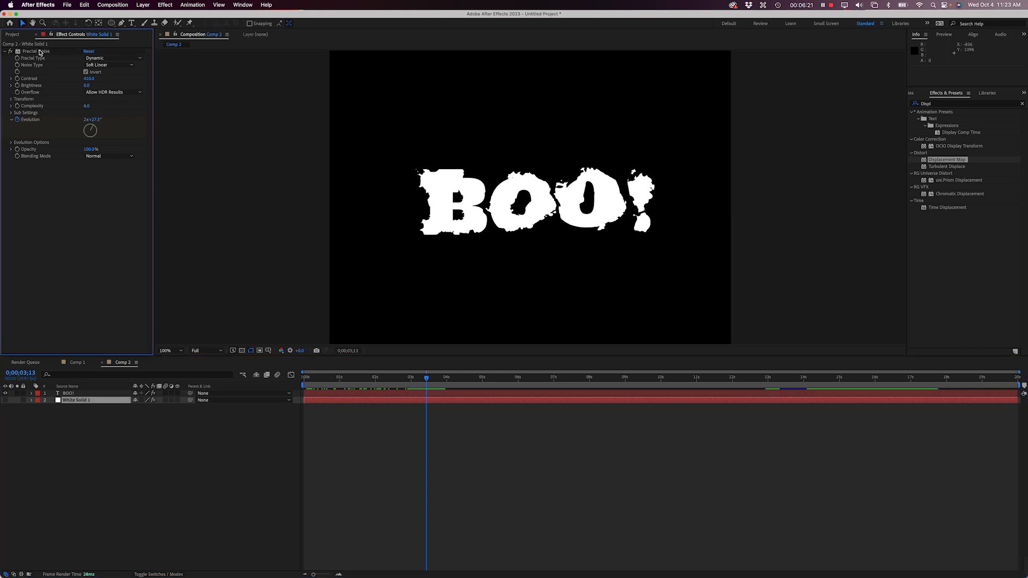
pyautogui.click(5, 52)
pyautogui.click(29, 52)
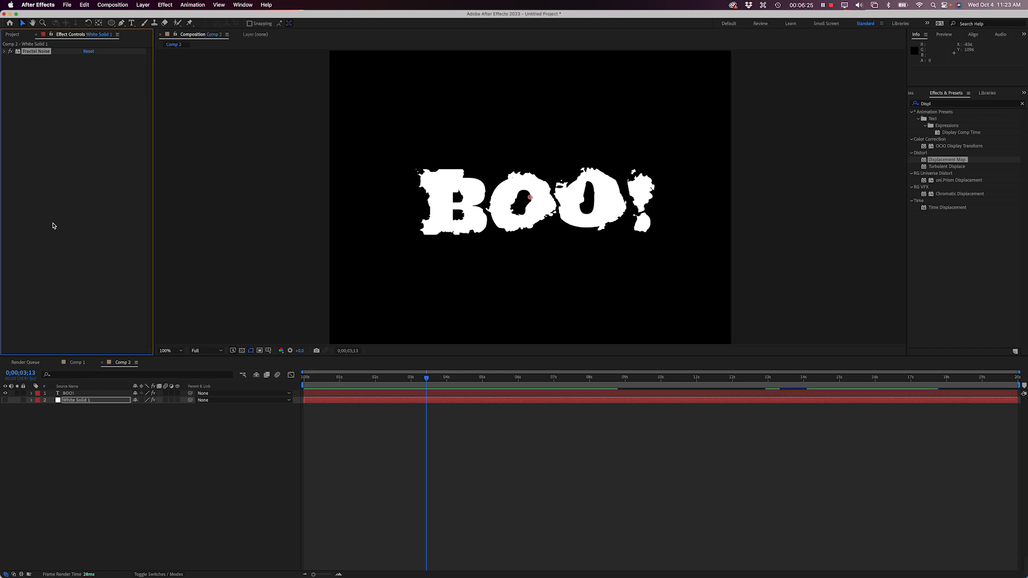
# - Apply a Gaussian Blur effect to the White Solid 1 layer
pyautogui.click(27, 243)
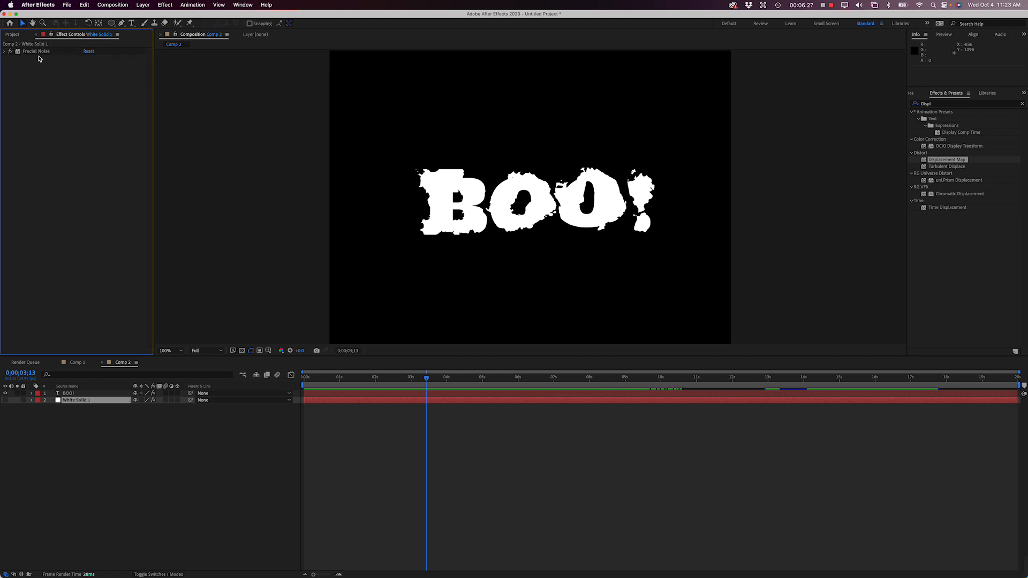
pyautogui.click(80, 400)
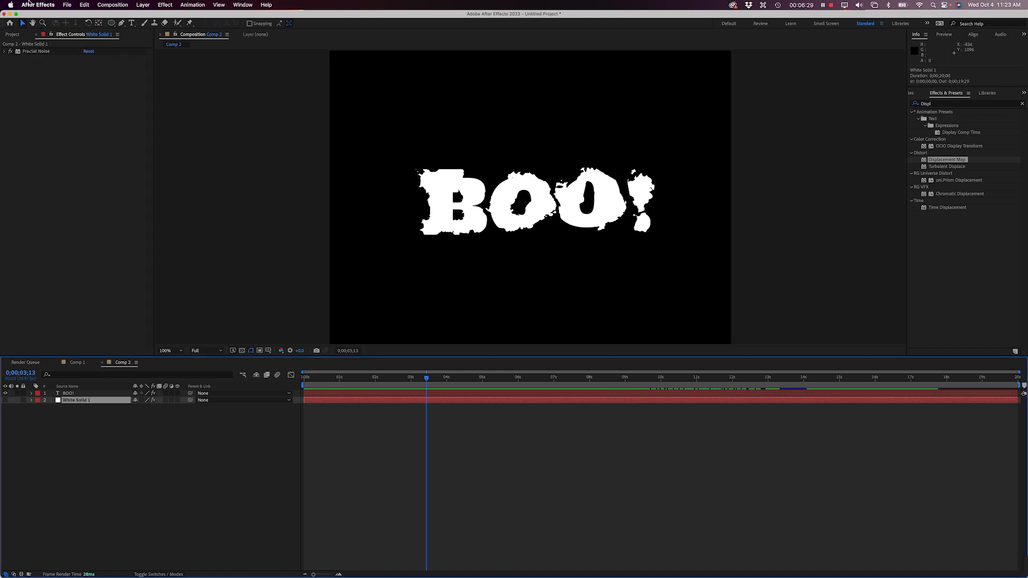
pyautogui.click(143, 5)
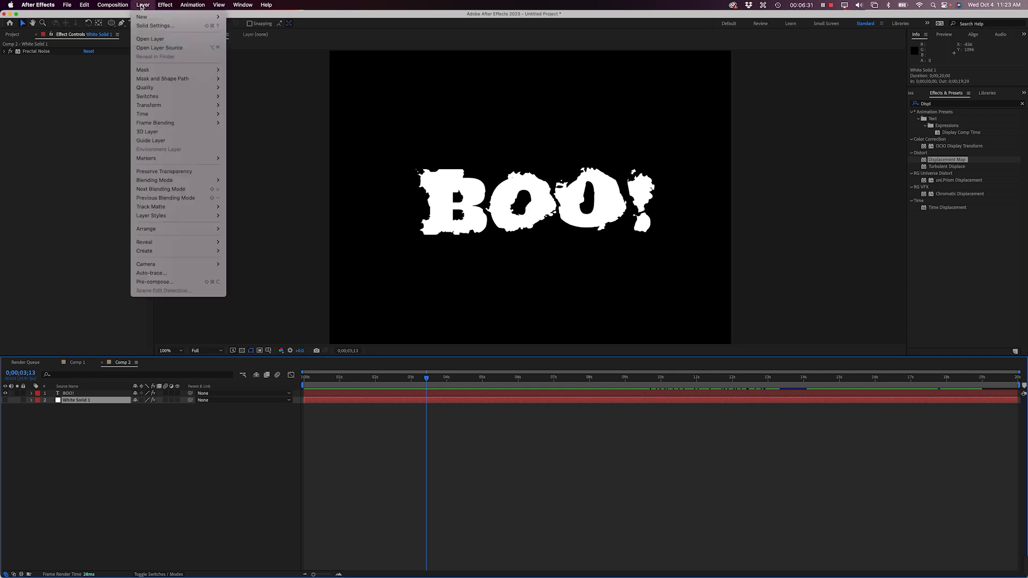
pyautogui.moveTo(166, 6)
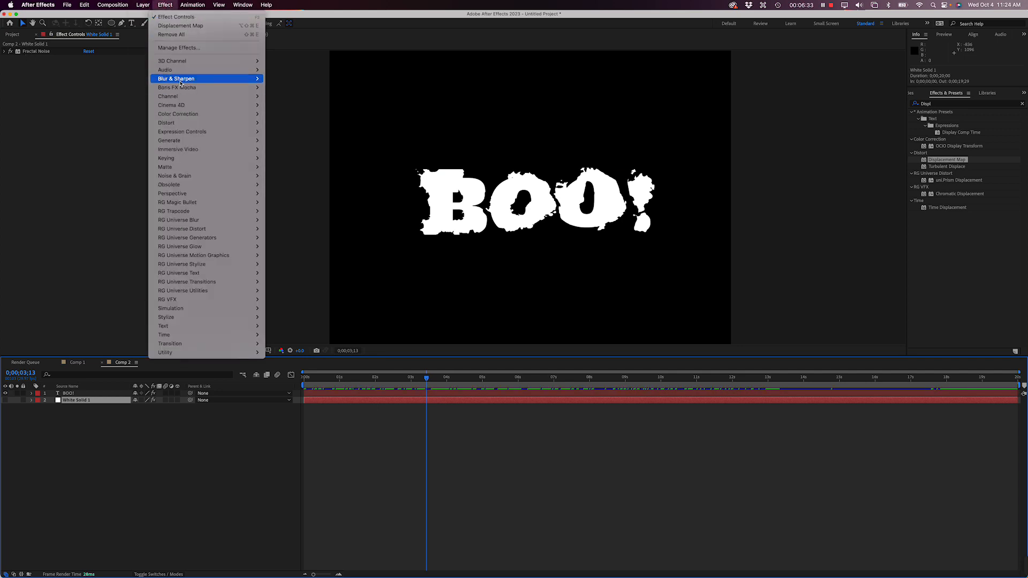
pyautogui.moveTo(225, 78)
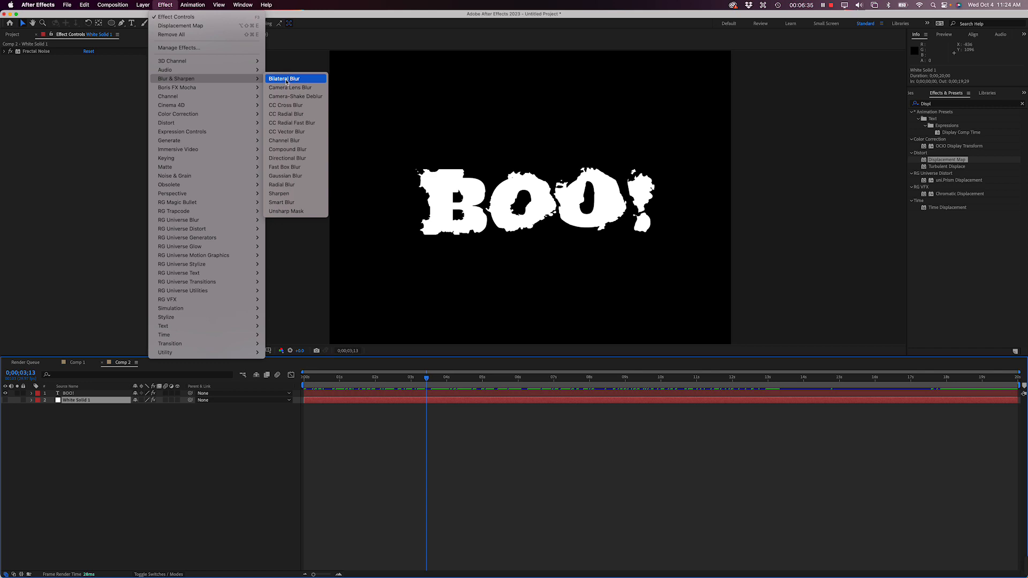
pyautogui.click(290, 176)
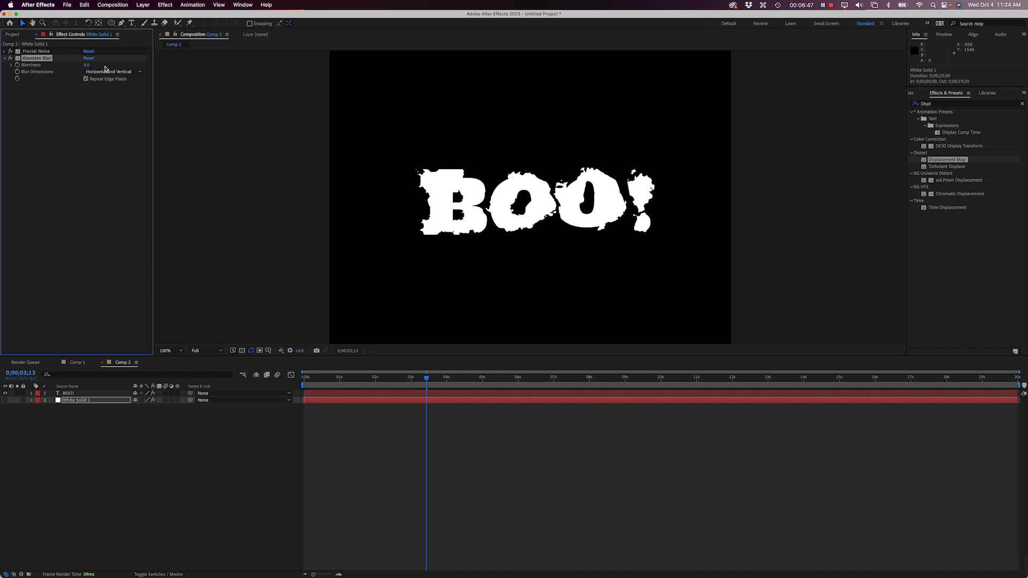
# - Raise the Gaussian Blur's Blurriness to about 78.5 while previewing the animation from the start of the composition
pyautogui.moveTo(94, 65); pyautogui.dragTo(194, 65)
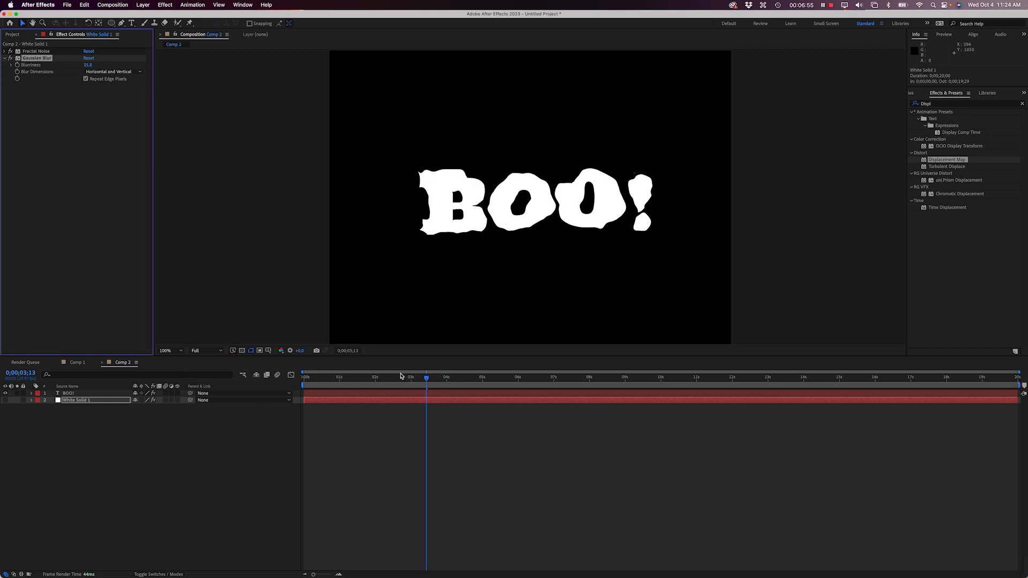
pyautogui.moveTo(401, 376); pyautogui.dragTo(304, 376)
pyautogui.press('space')
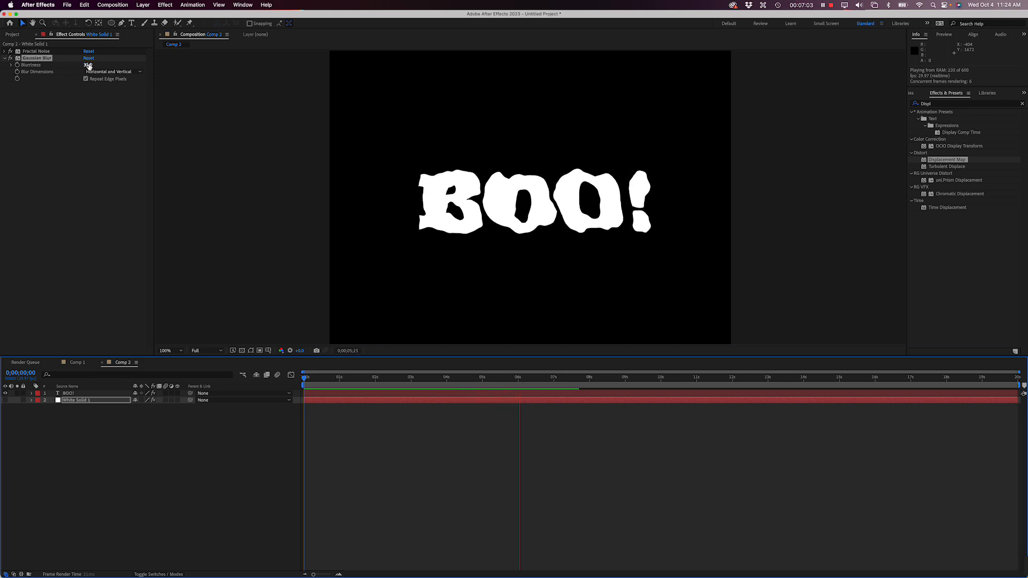
pyautogui.moveTo(89, 65); pyautogui.dragTo(96, 64)
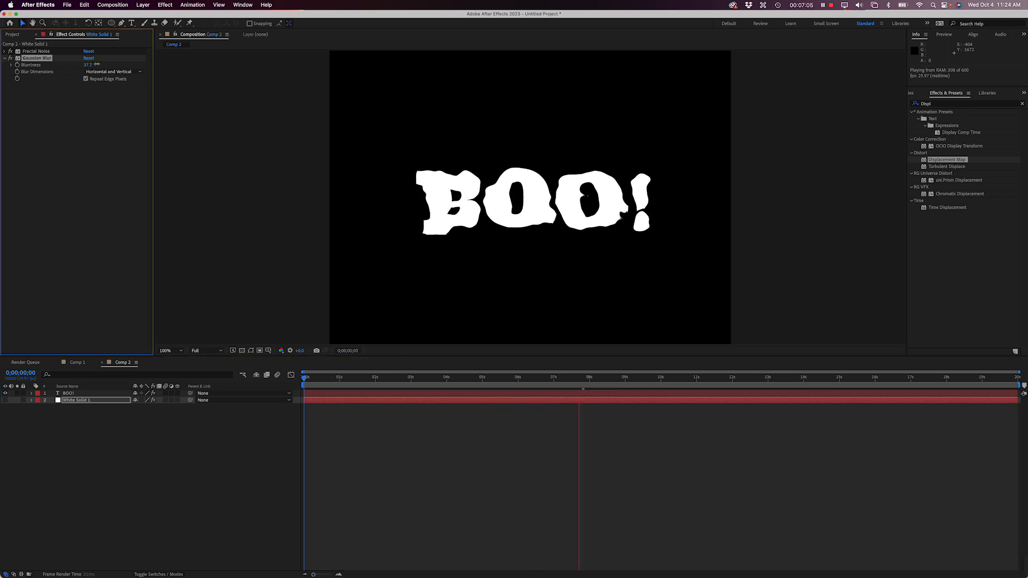
pyautogui.moveTo(241, 65); pyautogui.dragTo(261, 64)
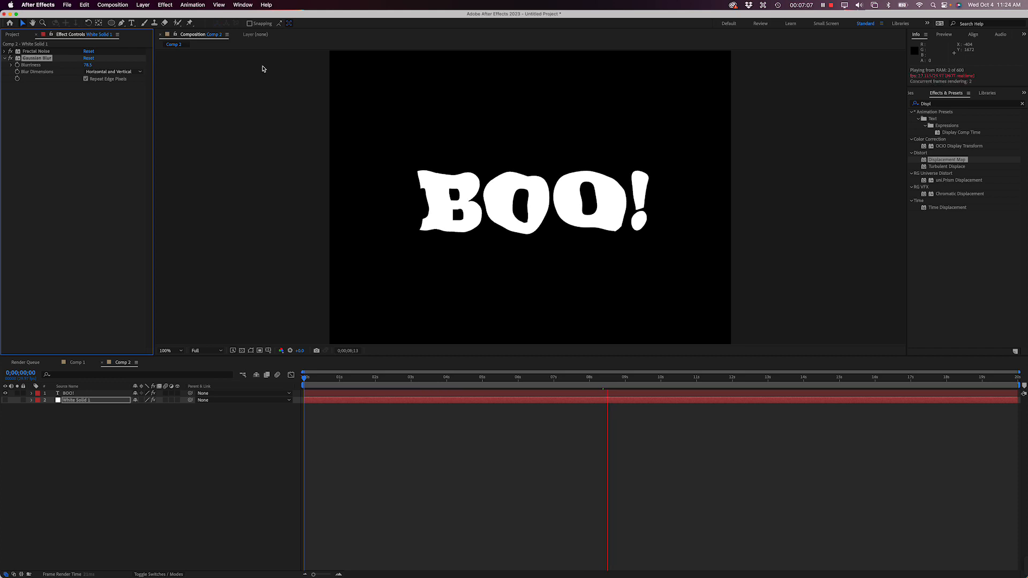
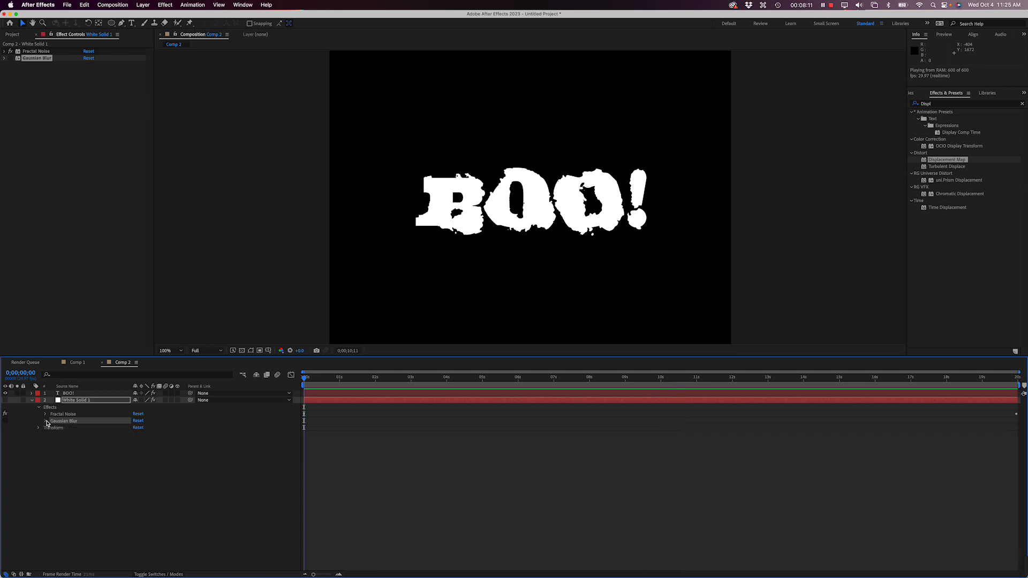
# - Apply a CC Radial Blur effect to the White Solid 1 layer
pyautogui.click(59, 103)
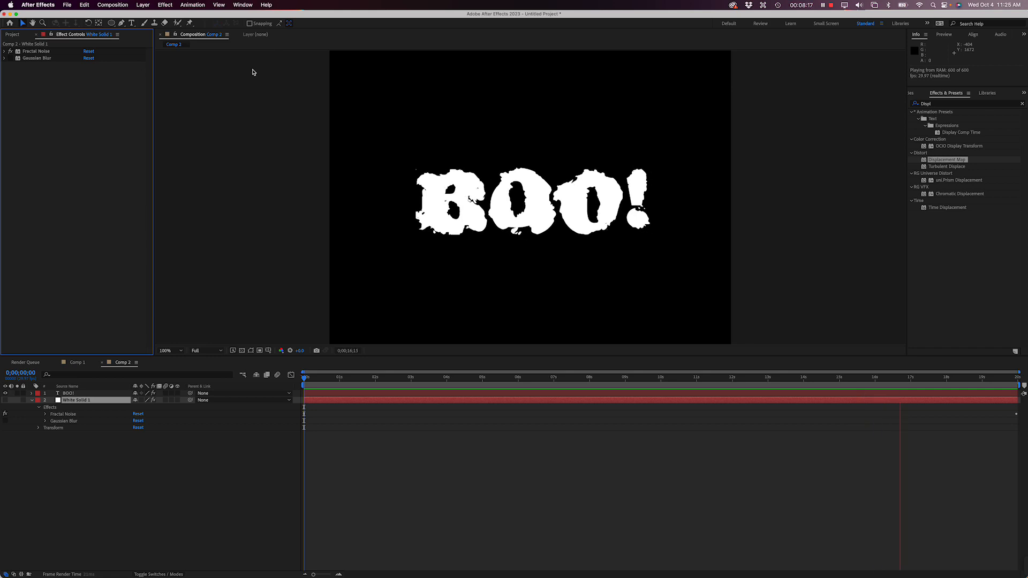
pyautogui.click(165, 5)
pyautogui.moveTo(187, 130)
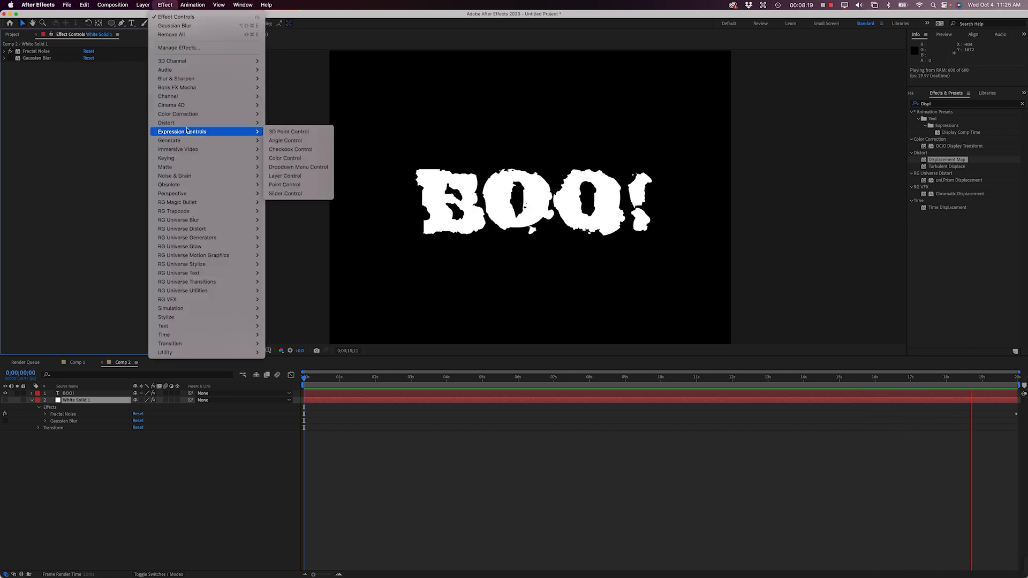
pyautogui.moveTo(186, 78)
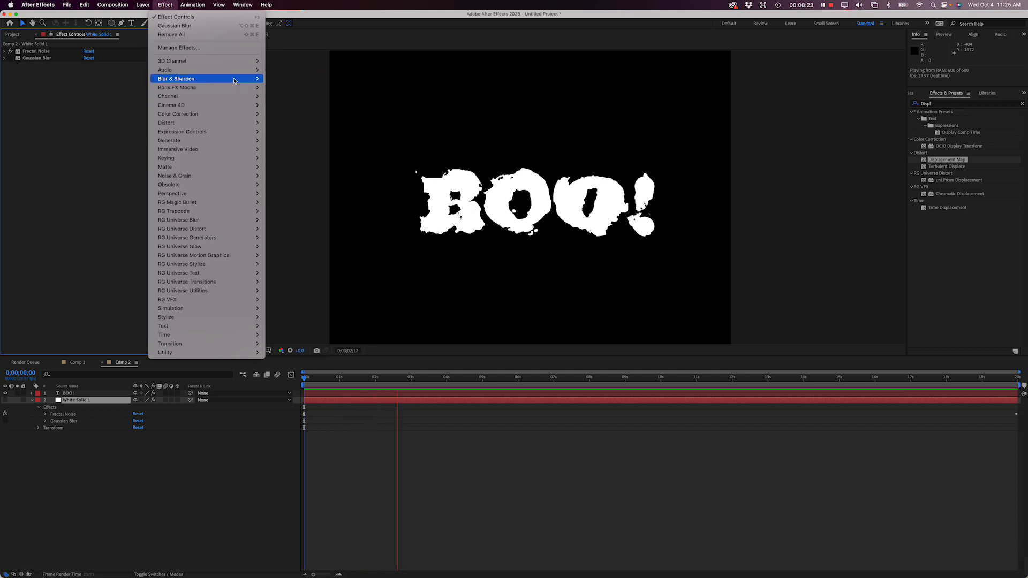
pyautogui.moveTo(234, 80)
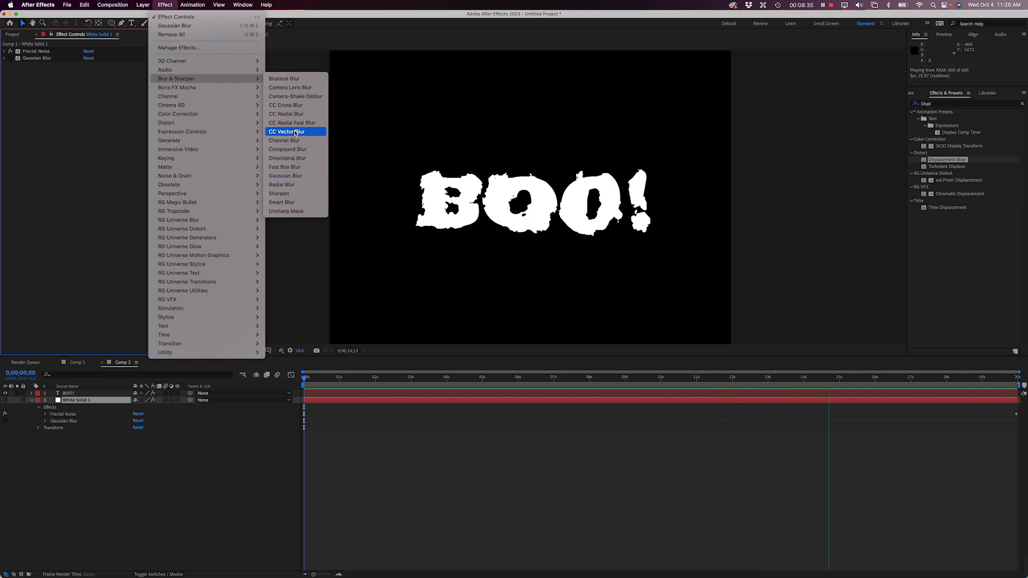
pyautogui.click(139, 179)
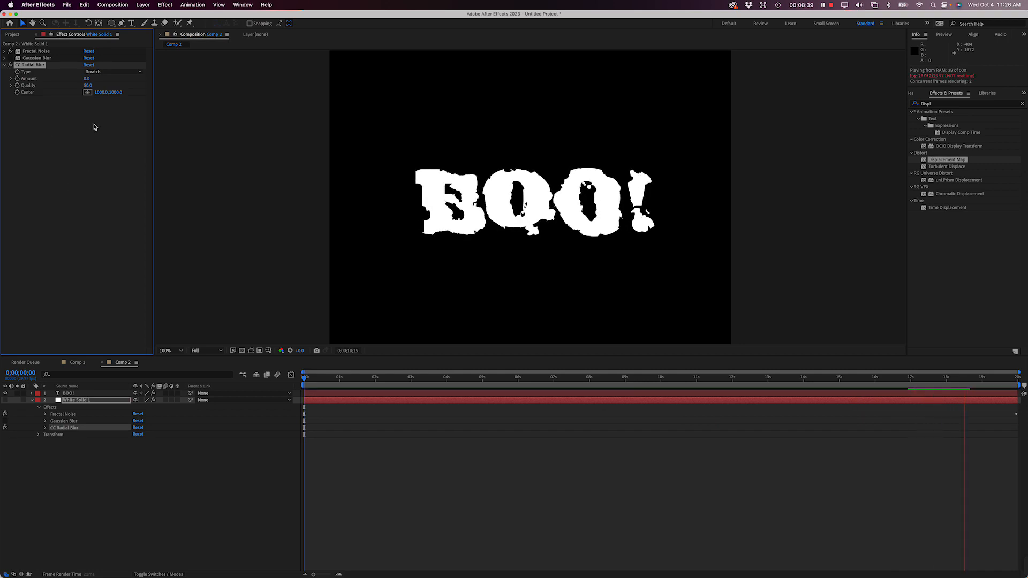
# - Raise the CC Radial Blur's Amount to 250, keeping its type at Scratch
pyautogui.click(103, 75)
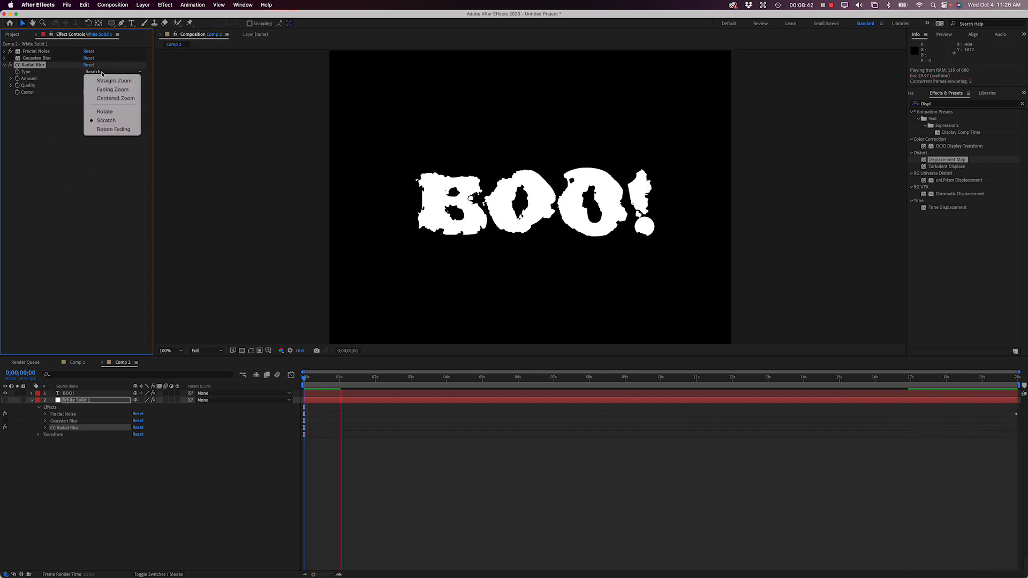
pyautogui.click(97, 148)
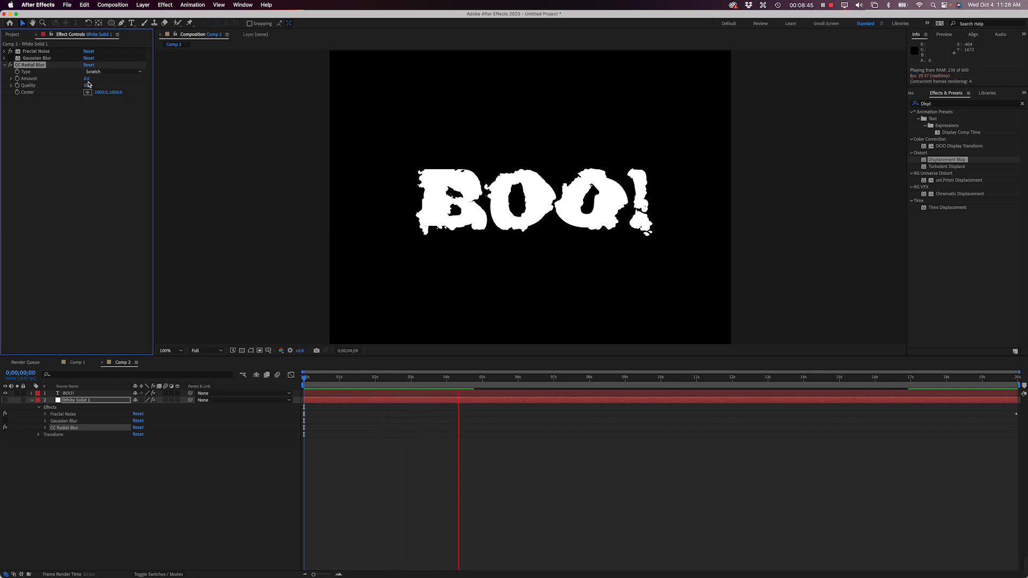
pyautogui.moveTo(87, 79); pyautogui.dragTo(135, 76)
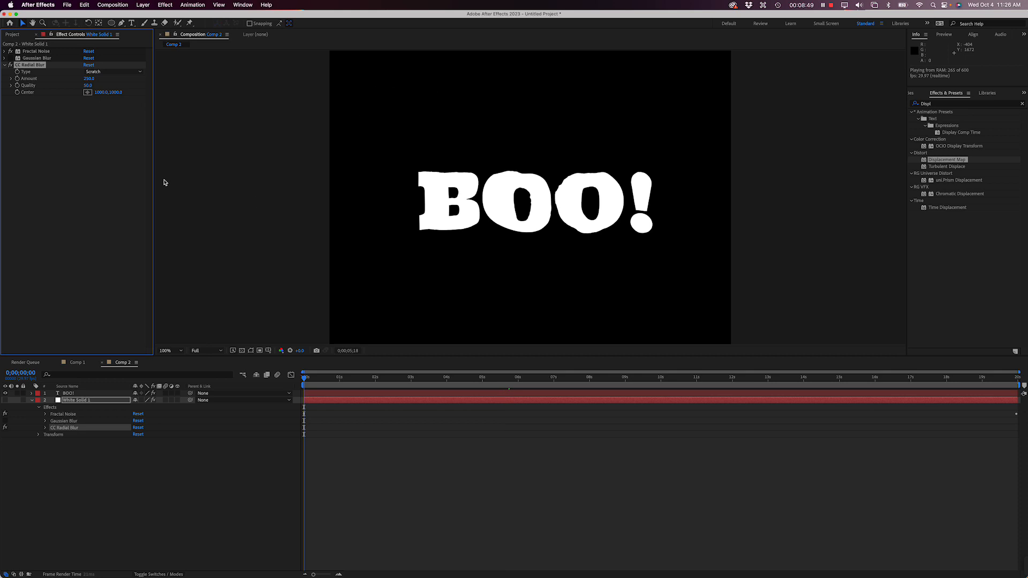
# - Preview the animation from the start and lower the composition preview resolution to Third
pyautogui.click(358, 379)
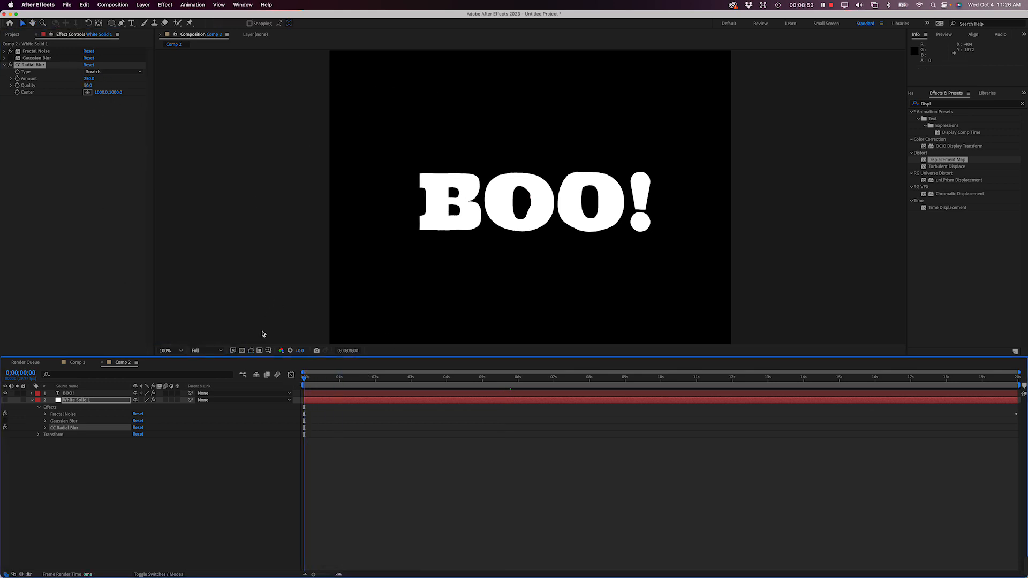
pyautogui.press('space')
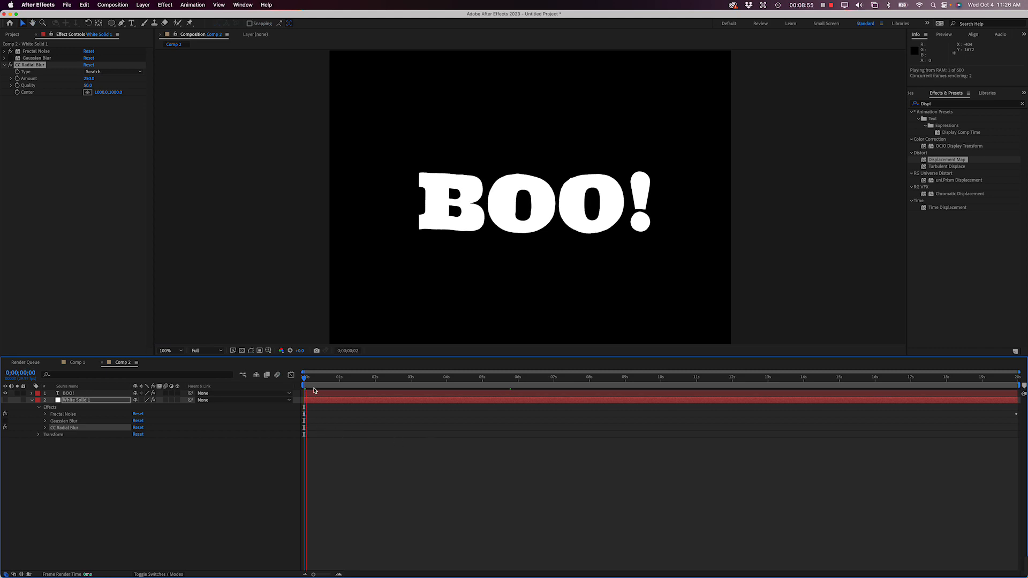
pyautogui.click(214, 351)
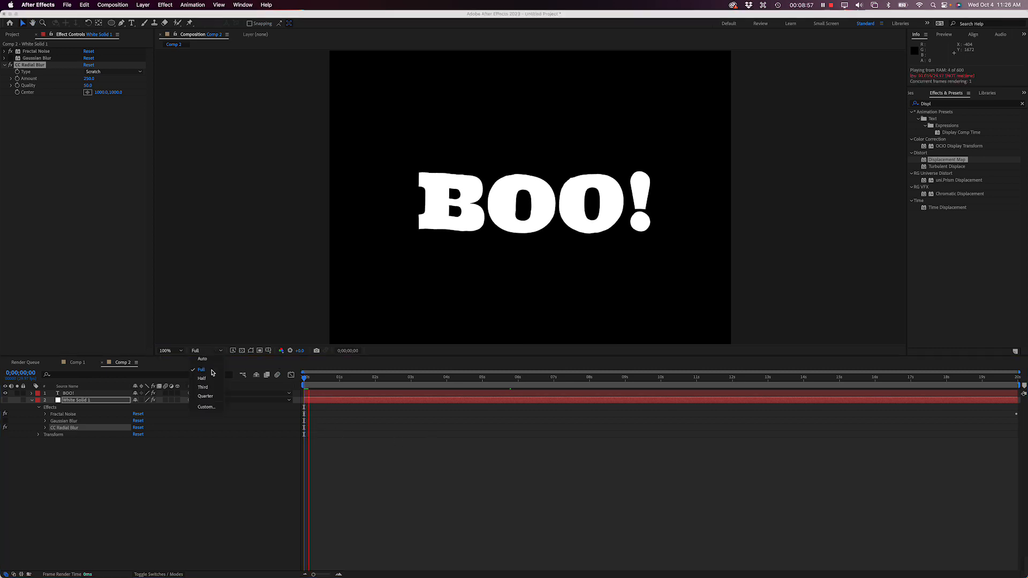
pyautogui.click(211, 386)
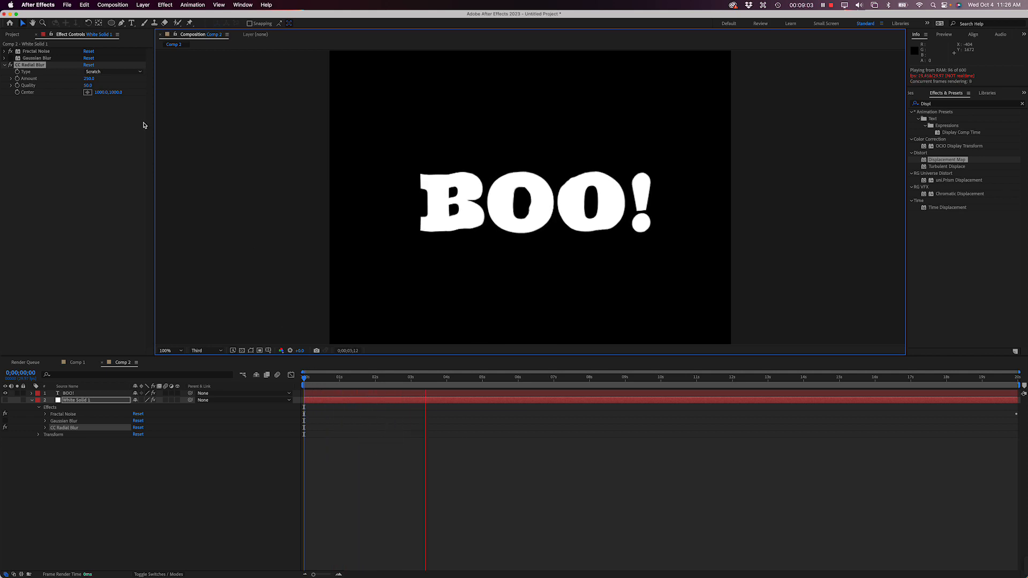
# - Raise the CC Radial Blur's Quality to about 53 and try the Fading Zoom, Straight Zoom and Rotate types
pyautogui.click(87, 85)
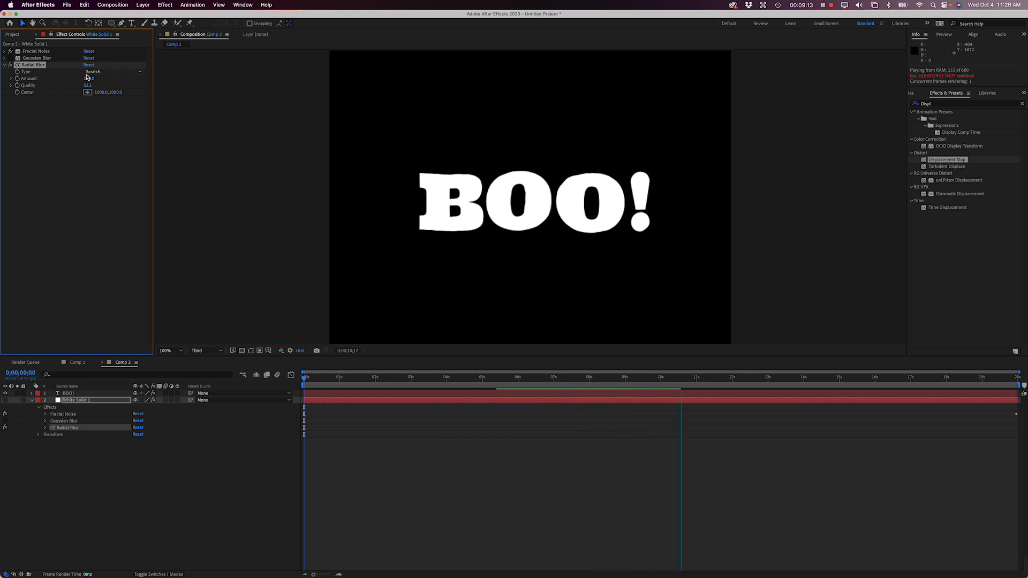
pyautogui.click(93, 73)
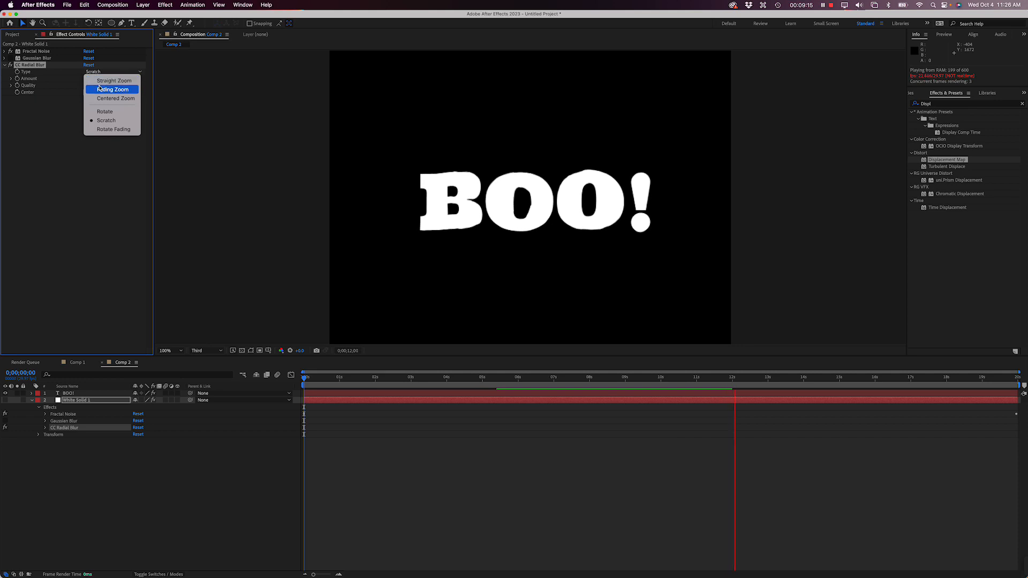
pyautogui.click(104, 90)
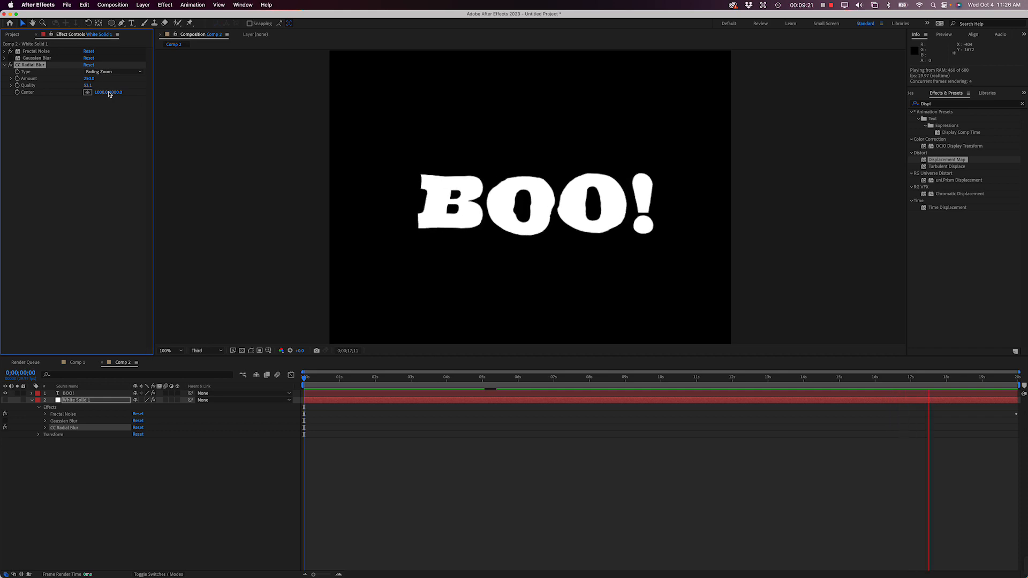
pyautogui.click(93, 73)
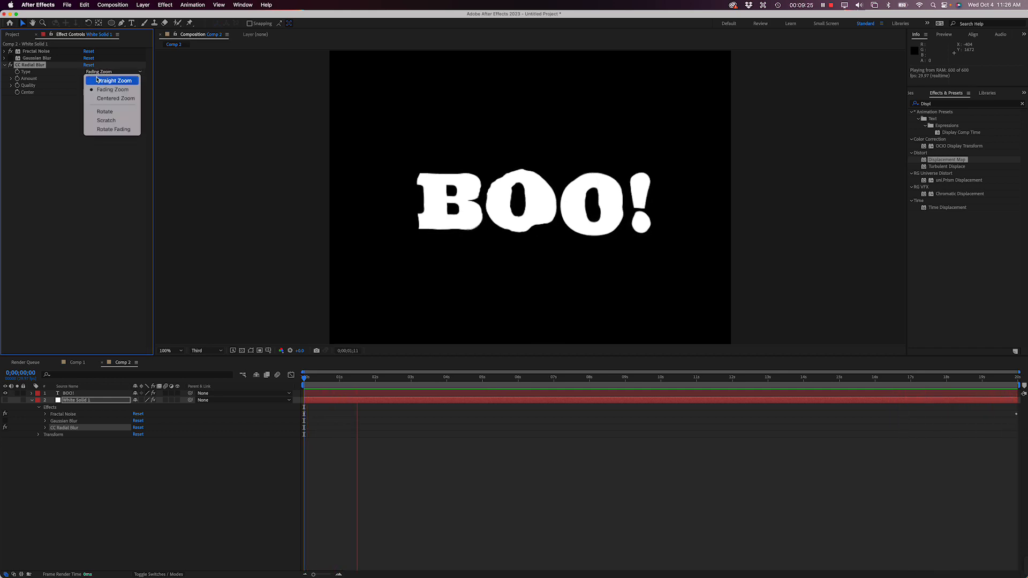
pyautogui.click(97, 79)
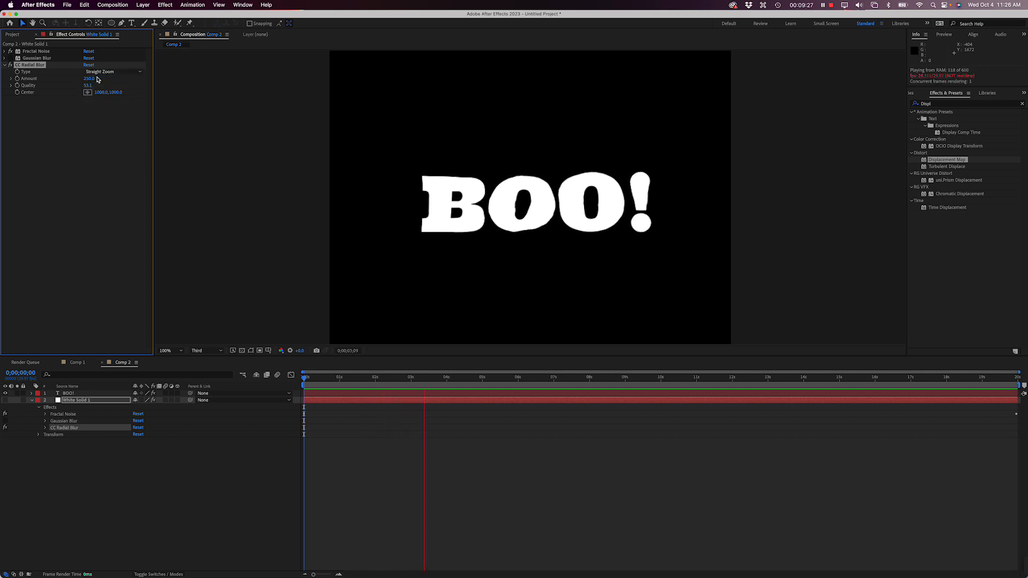
pyautogui.click(91, 72)
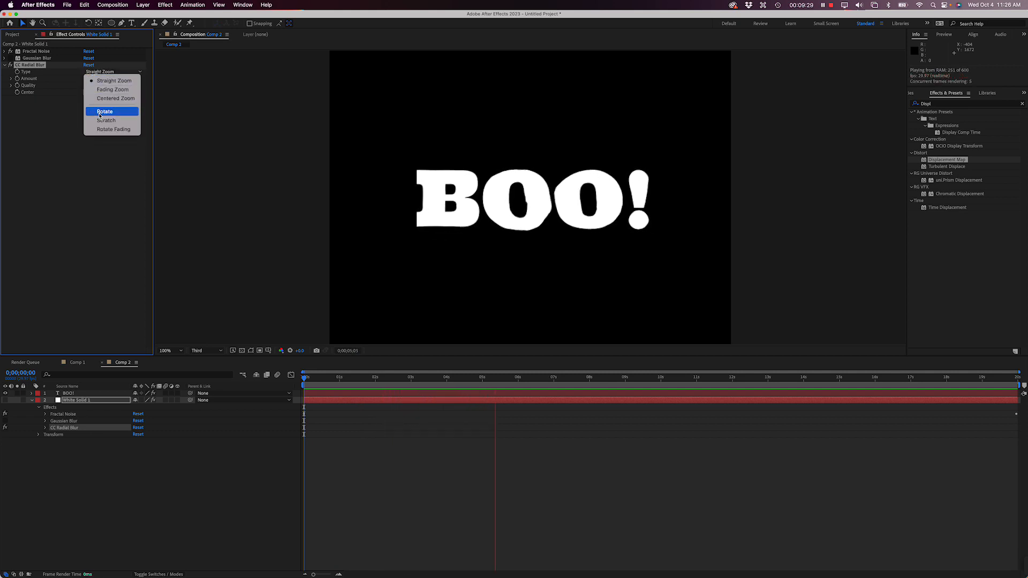
pyautogui.click(103, 112)
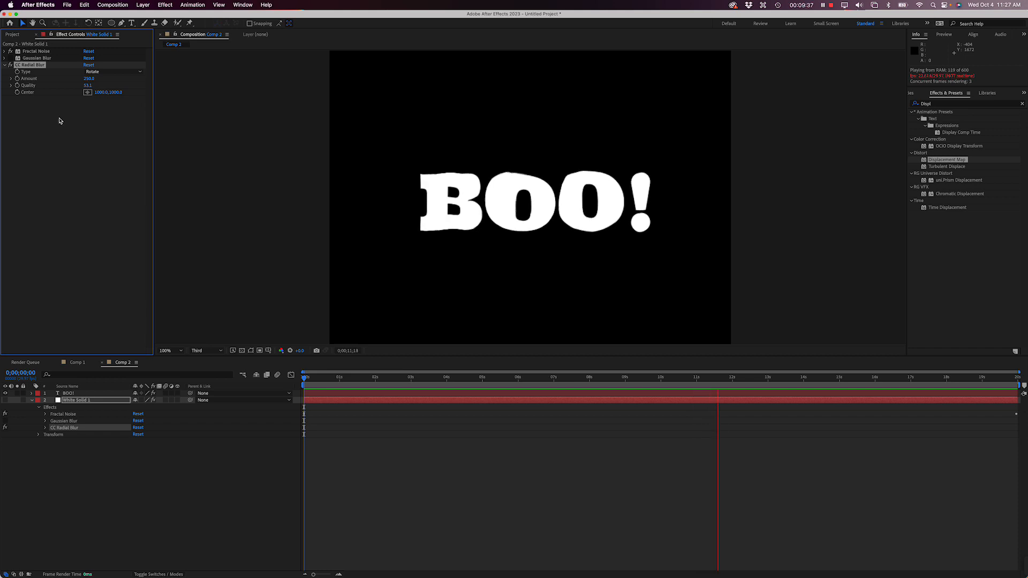
# - Re-enable Gaussian Blur on White Solid 1 and delete its CC Radial Blur effect
pyautogui.click(7, 64)
pyautogui.click(6, 64)
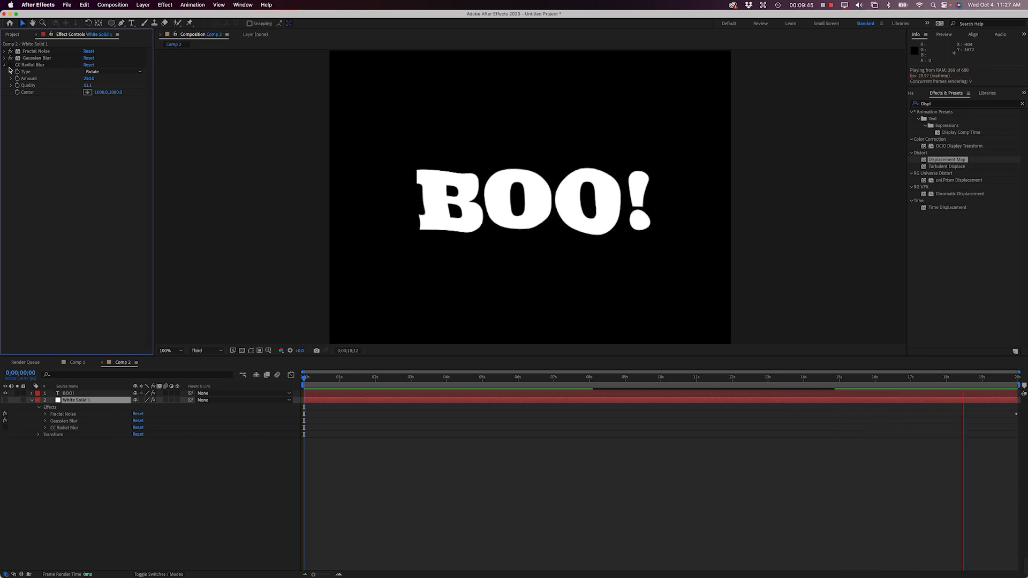
pyautogui.click(9, 66)
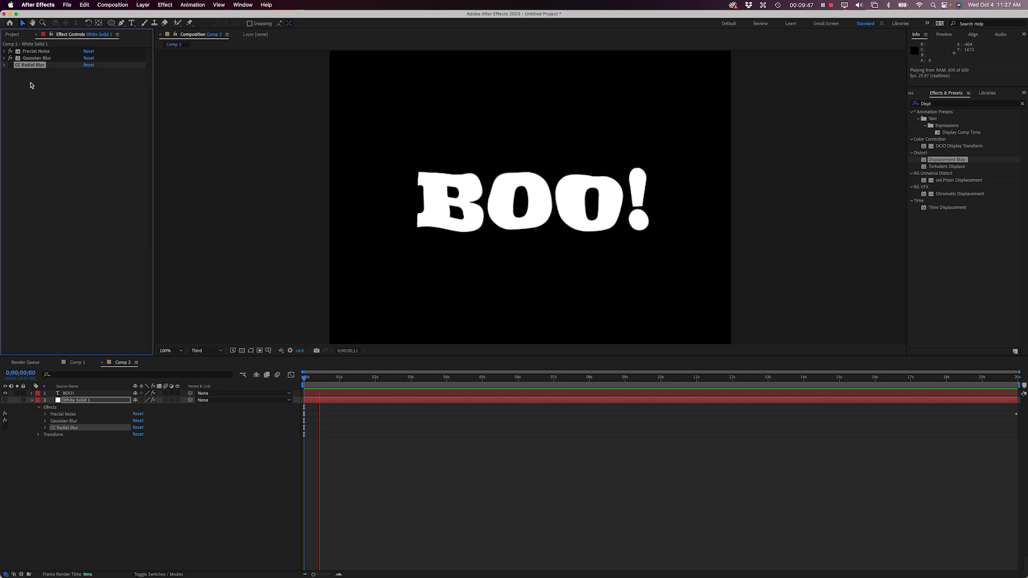
pyautogui.press('Delete')
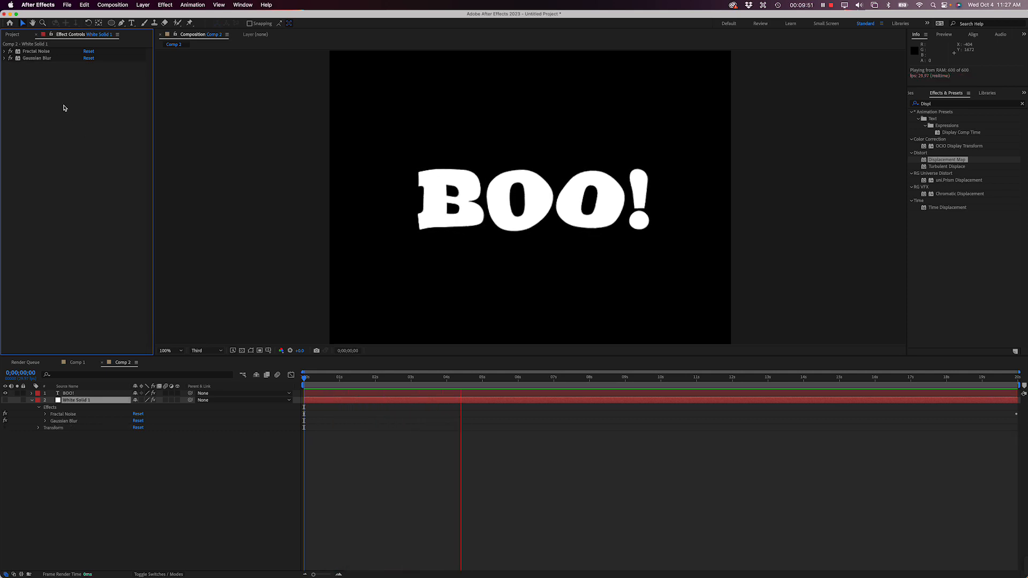
# - Apply the Twirl distortion effect to White Solid 1 and set its Angle to about 254°
pyautogui.click(79, 400)
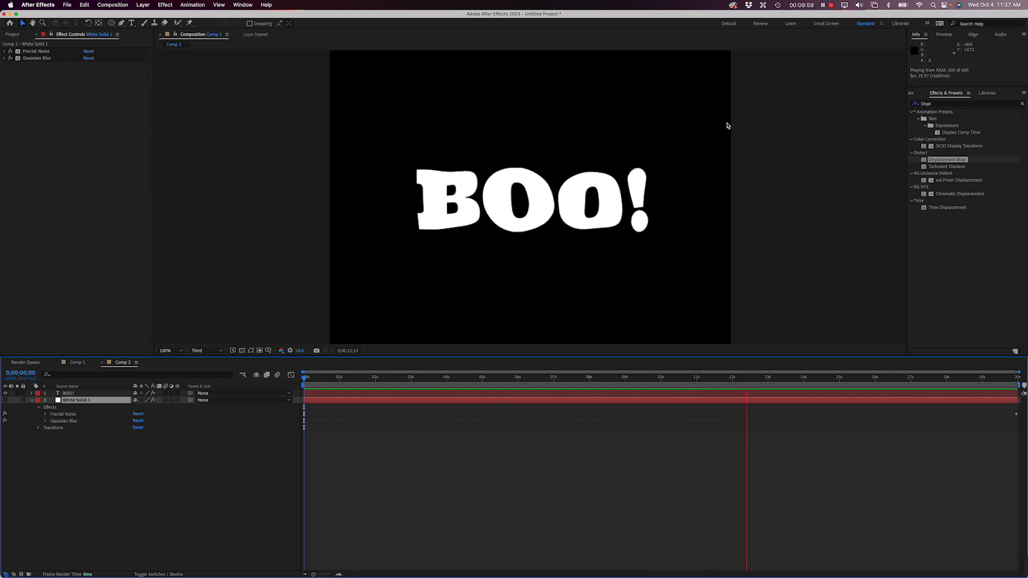
pyautogui.click(945, 104)
pyautogui.write('T')
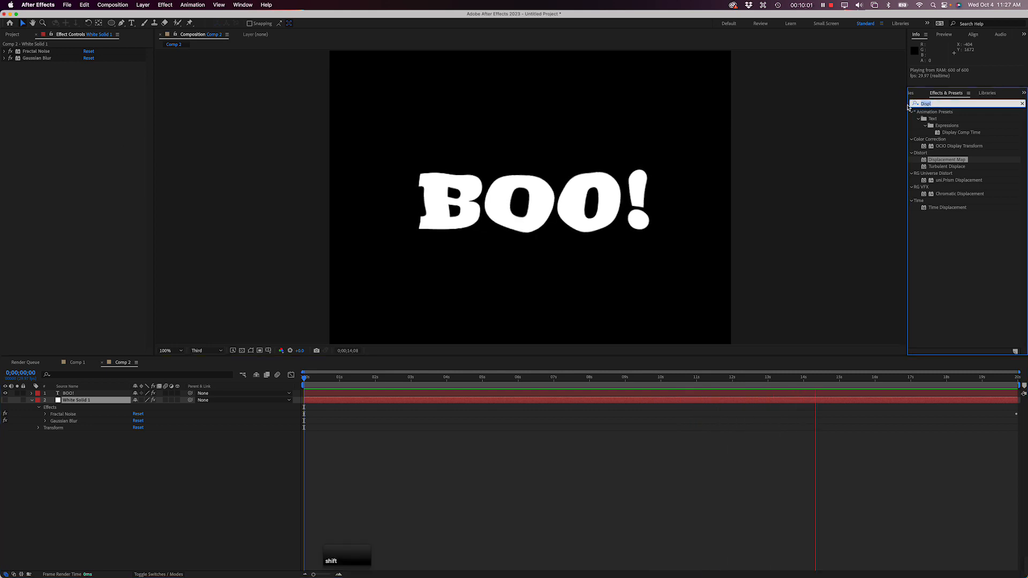
pyautogui.write('wirl')
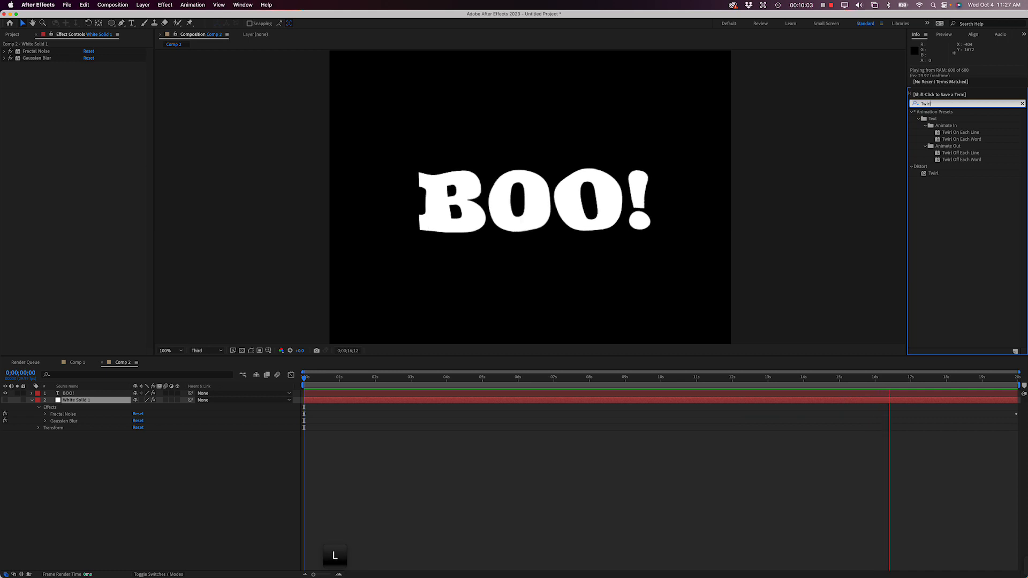
pyautogui.doubleClick(933, 174)
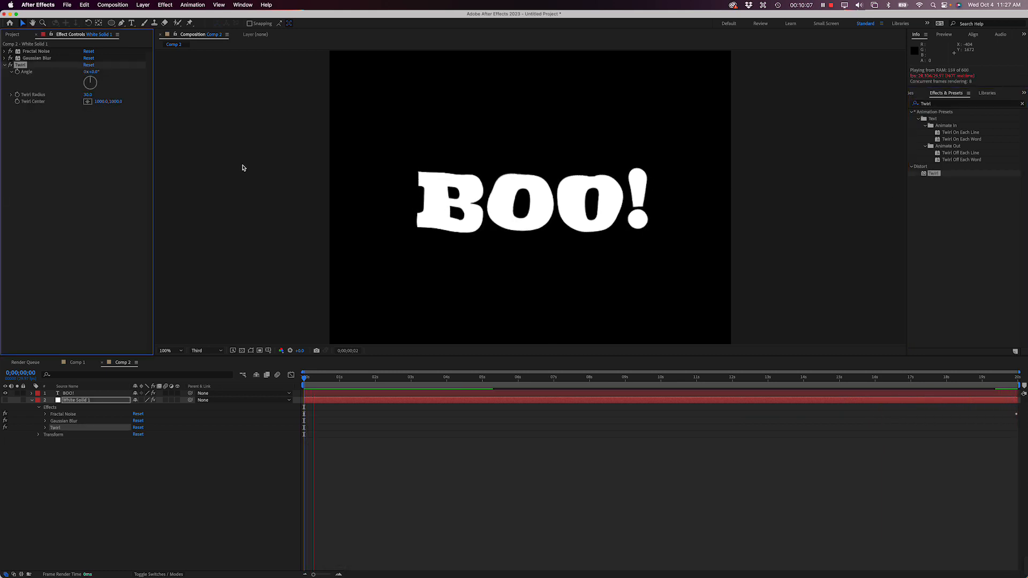
pyautogui.moveTo(94, 83); pyautogui.dragTo(93, 91)
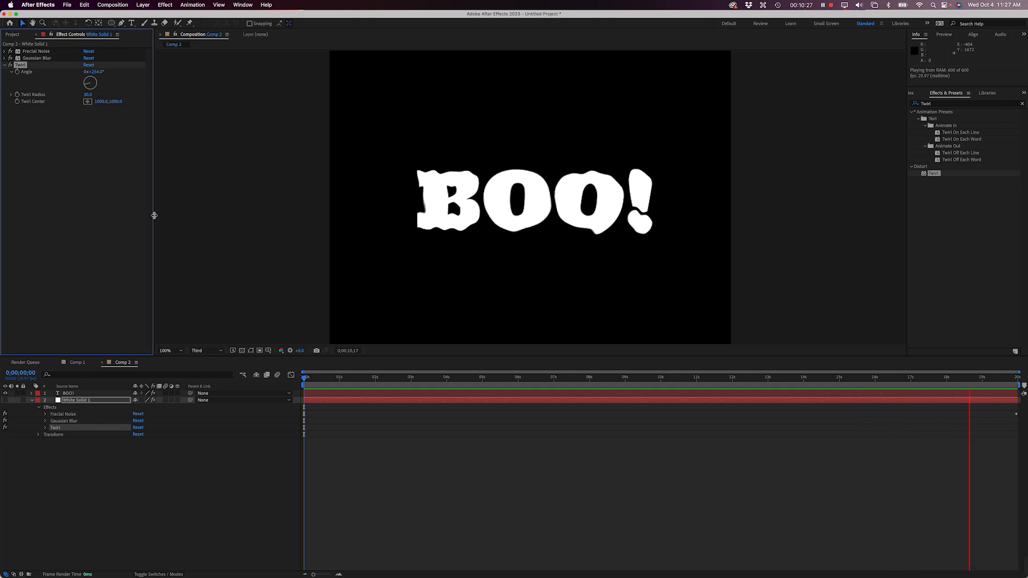
pyautogui.moveTo(155, 215); pyautogui.dragTo(162, 216)
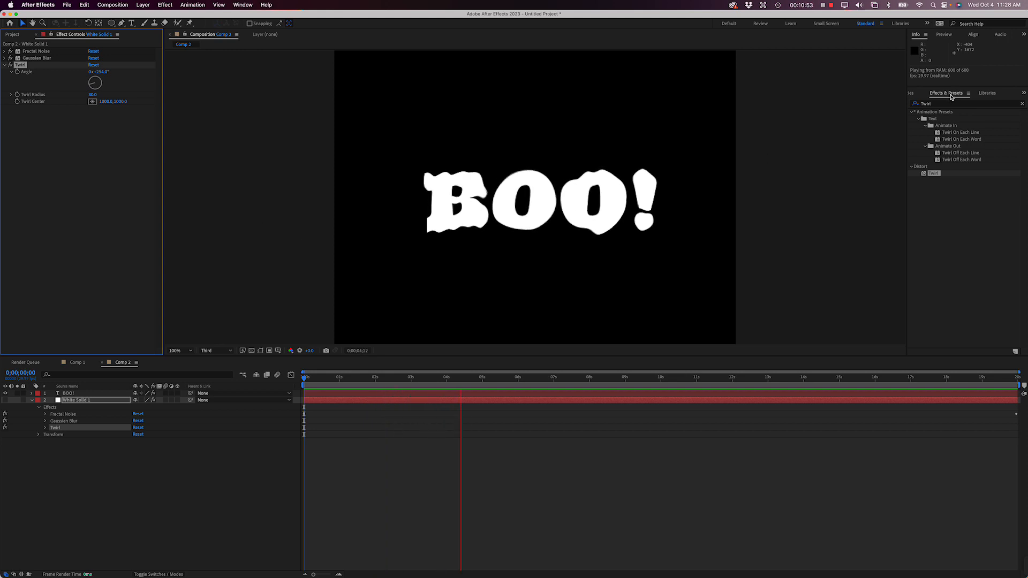
# - Clear the effects search and expand the Animation Presets category to view its preset folders
pyautogui.click(938, 105)
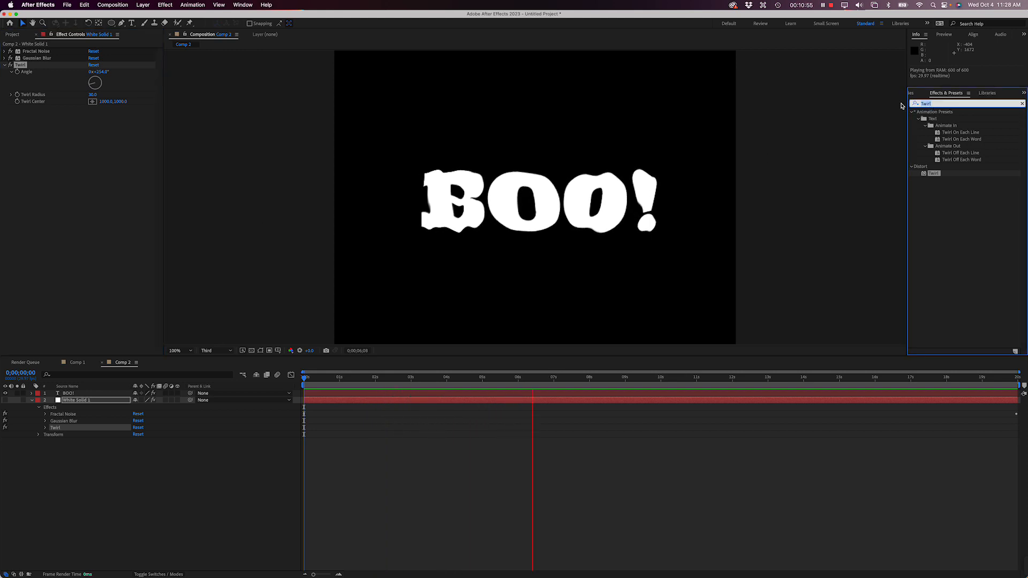
pyautogui.press('BackSpace')
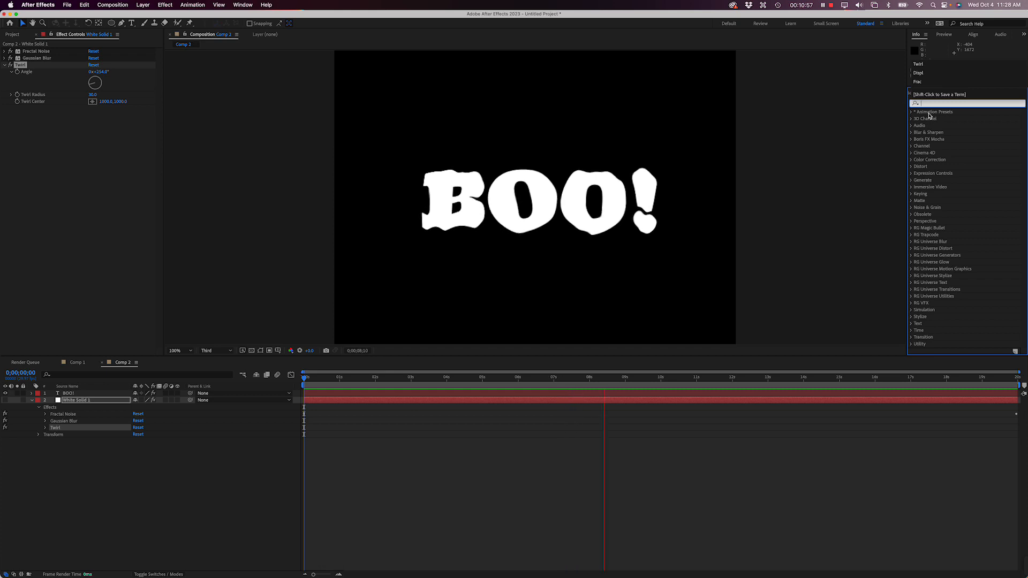
pyautogui.click(912, 112)
pyautogui.click(912, 112)
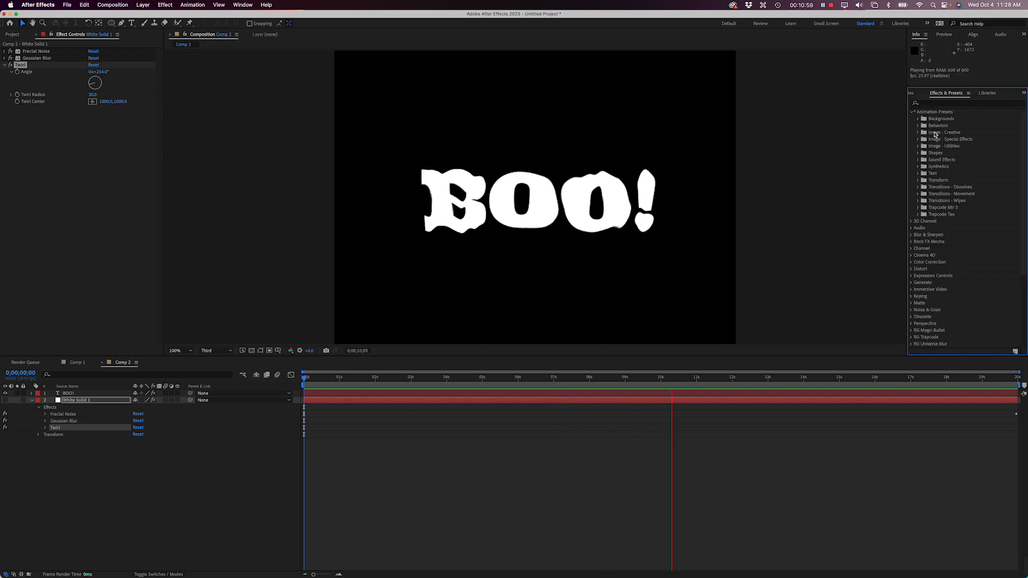